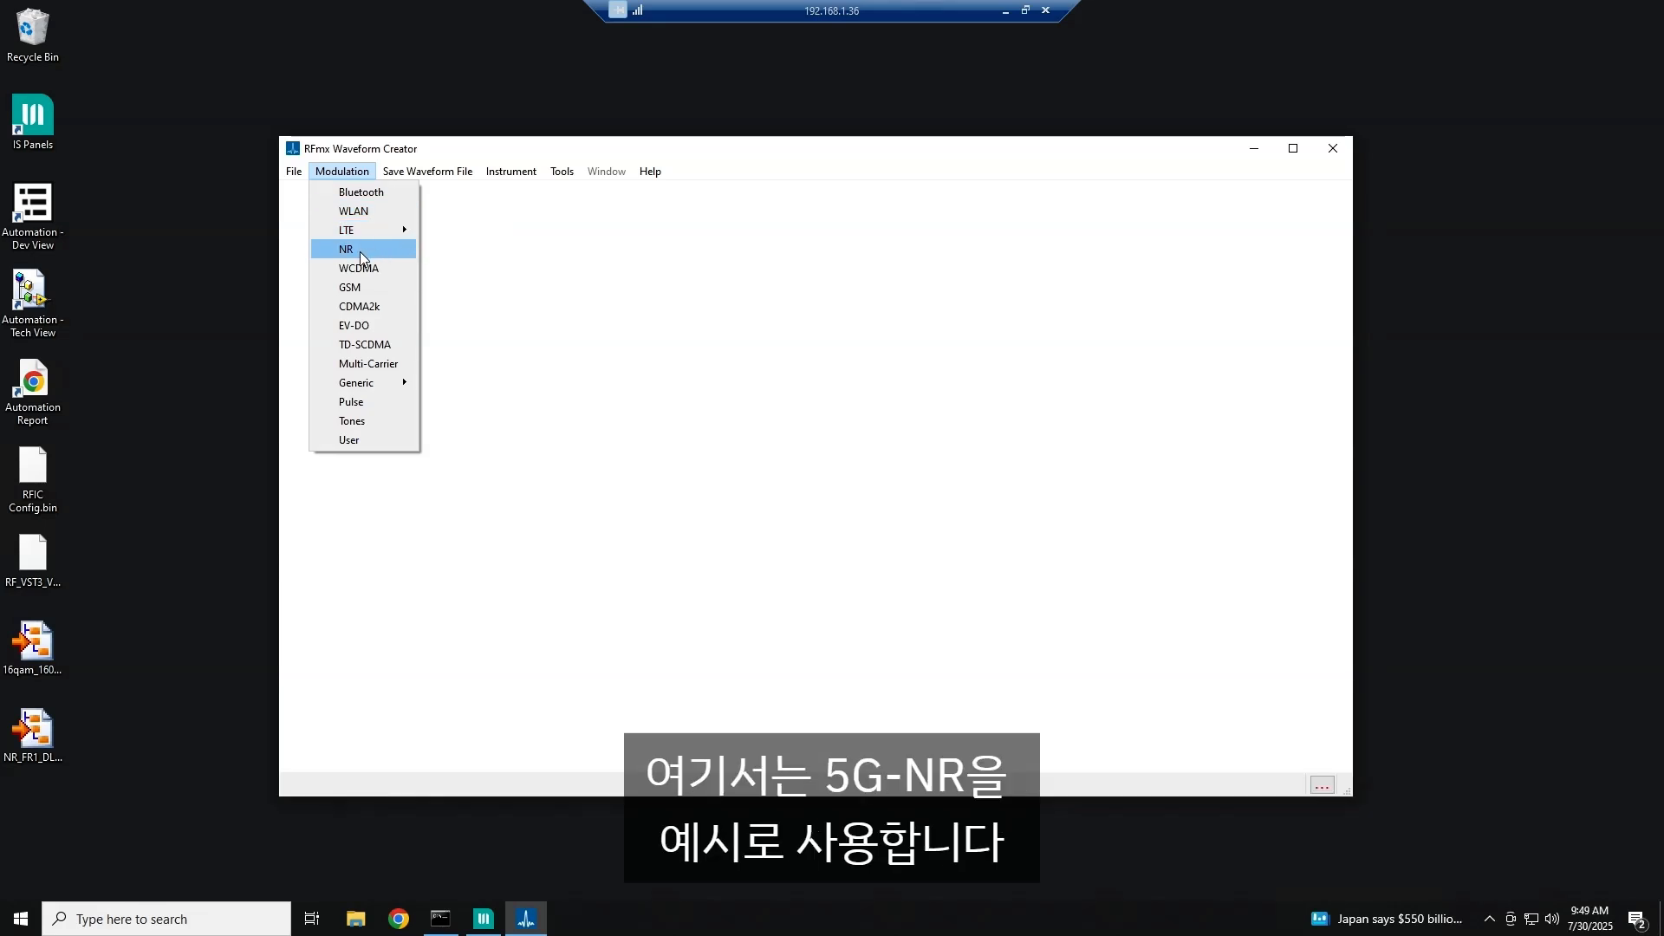
Step: Create a new NR waveform from the example settings NR_FR1_DL_FDD_SISO_BW-100MHz_CC-1_SCS-30kHz_Mod-256QAM-OFDM-NoSSB.rfws
{"action": "left_click", "coordinate": [361, 251]}
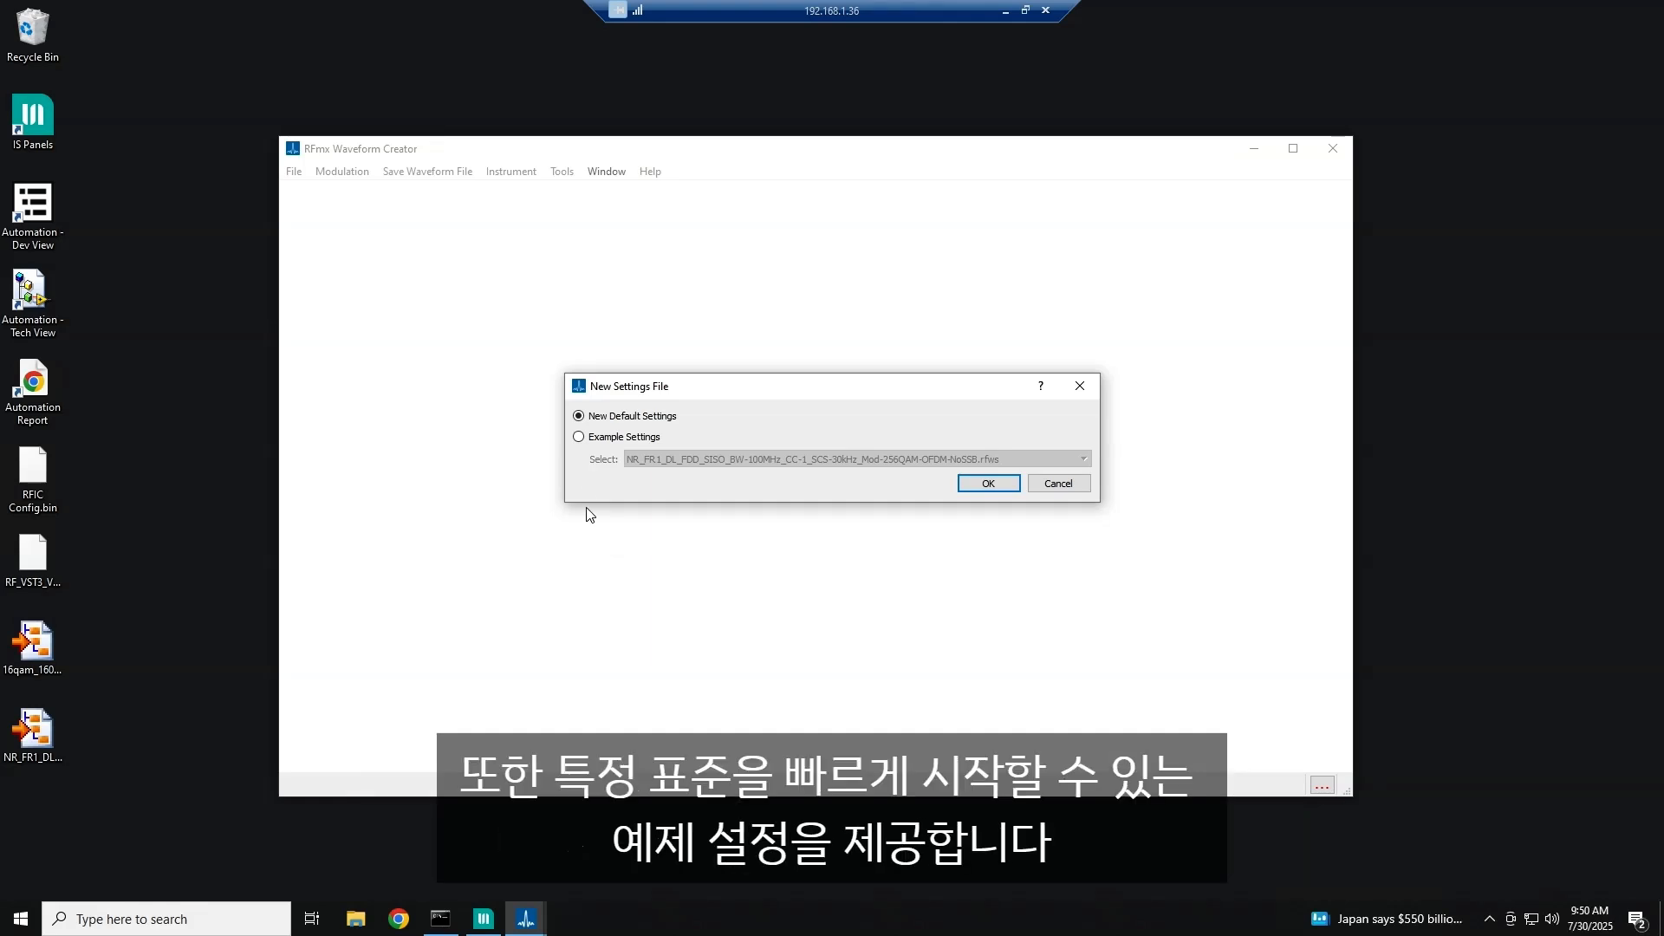
{"action": "left_click", "coordinate": [579, 440]}
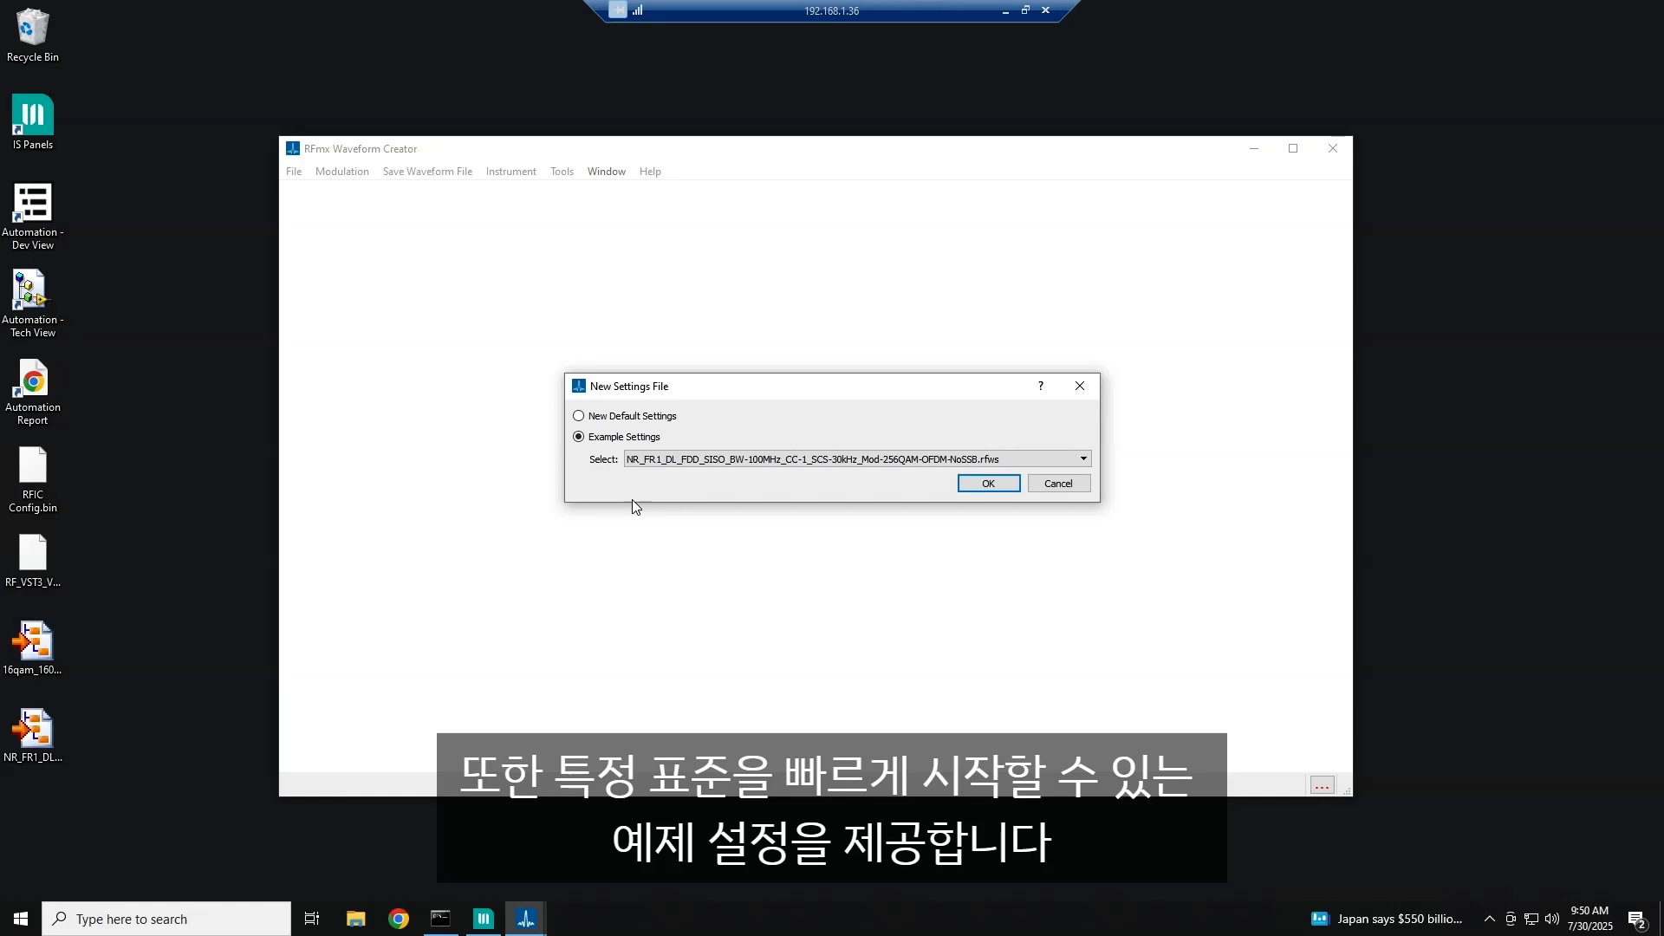
{"action": "left_click", "coordinate": [669, 460]}
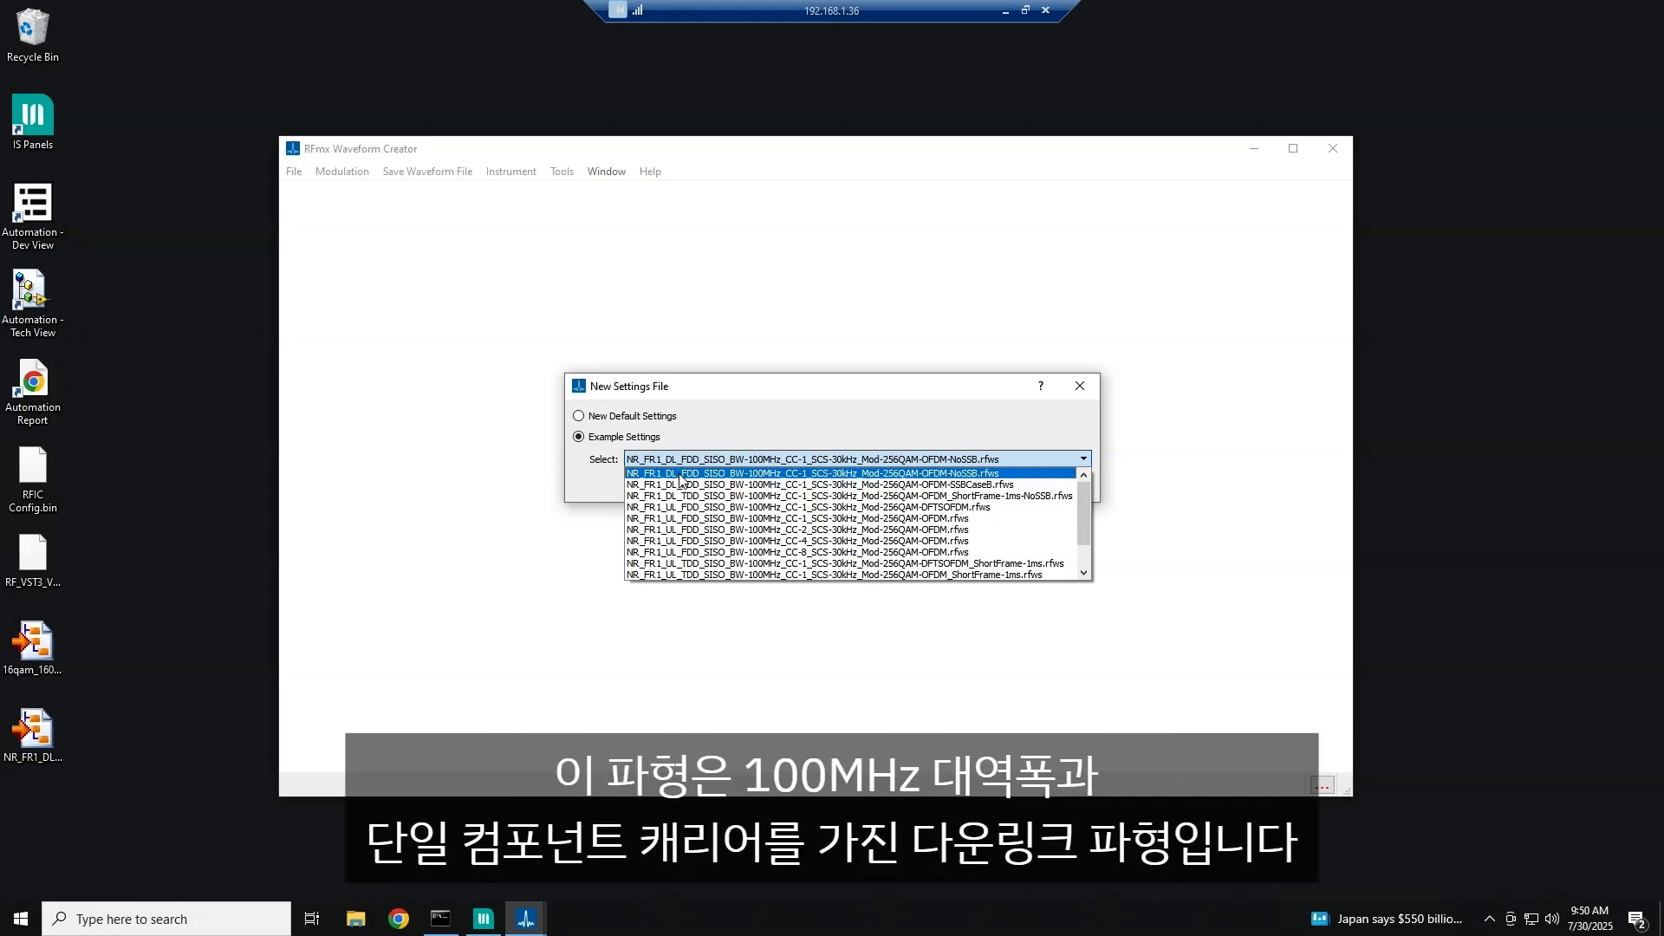
{"action": "left_click", "coordinate": [679, 476]}
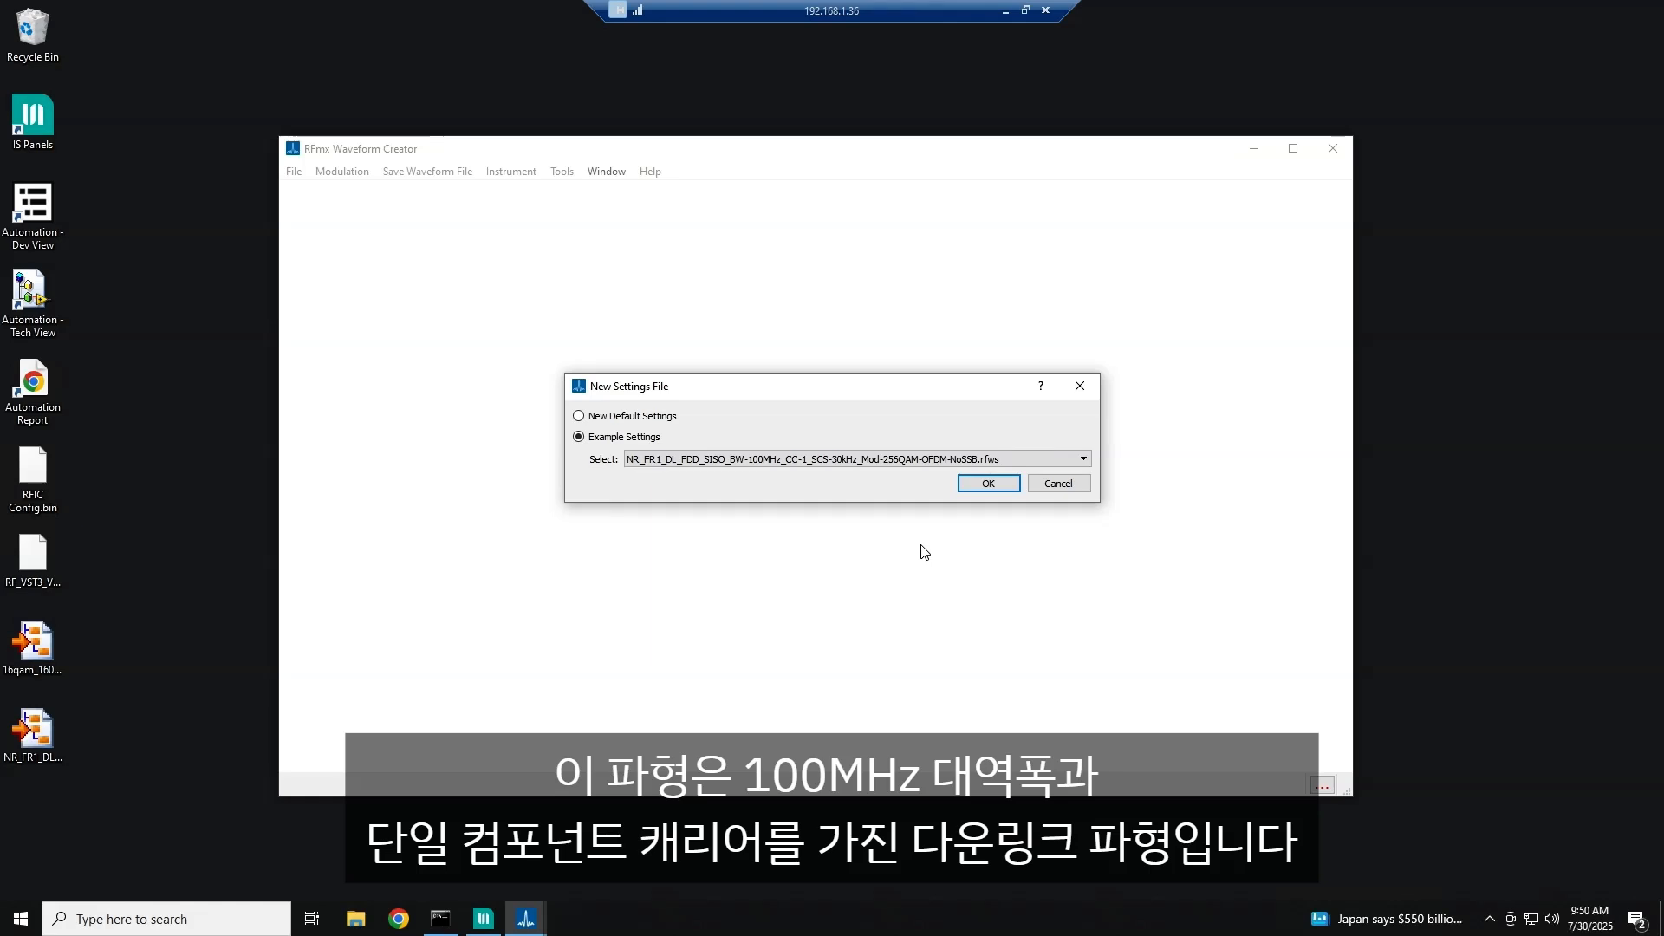
{"action": "left_click", "coordinate": [997, 488]}
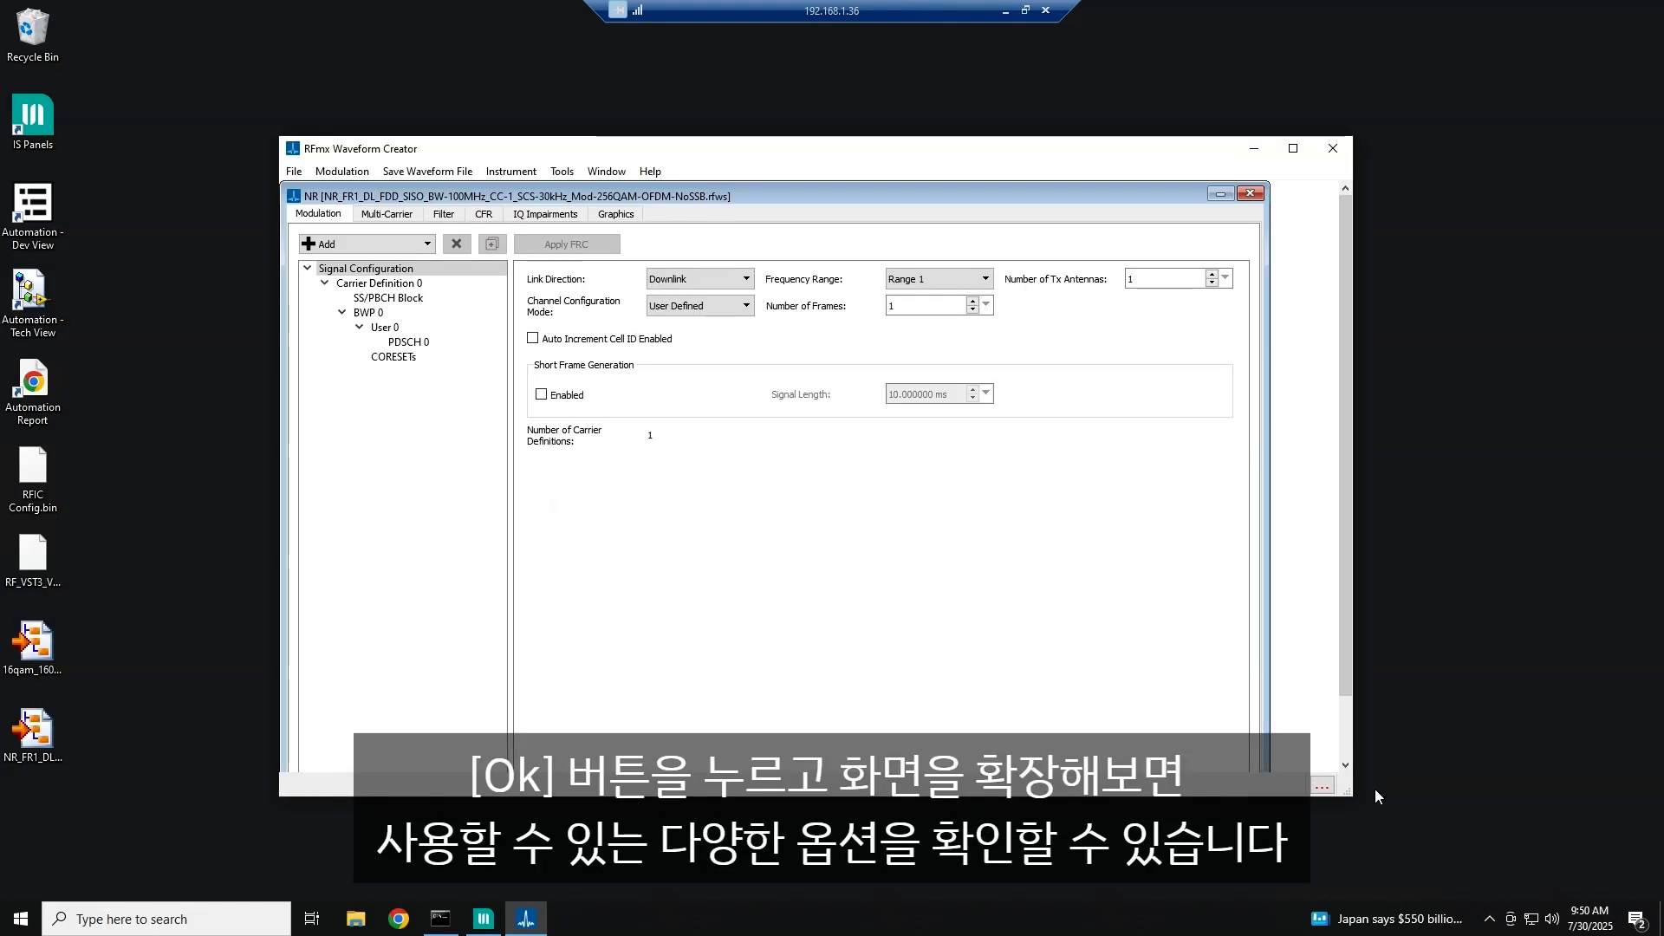
Step: Examine the settings of Carrier Definition 0 and the spectrum plot of the NR waveform
{"action": "left_click_drag", "start_coordinate": [1349, 798], "coordinate": [1402, 868]}
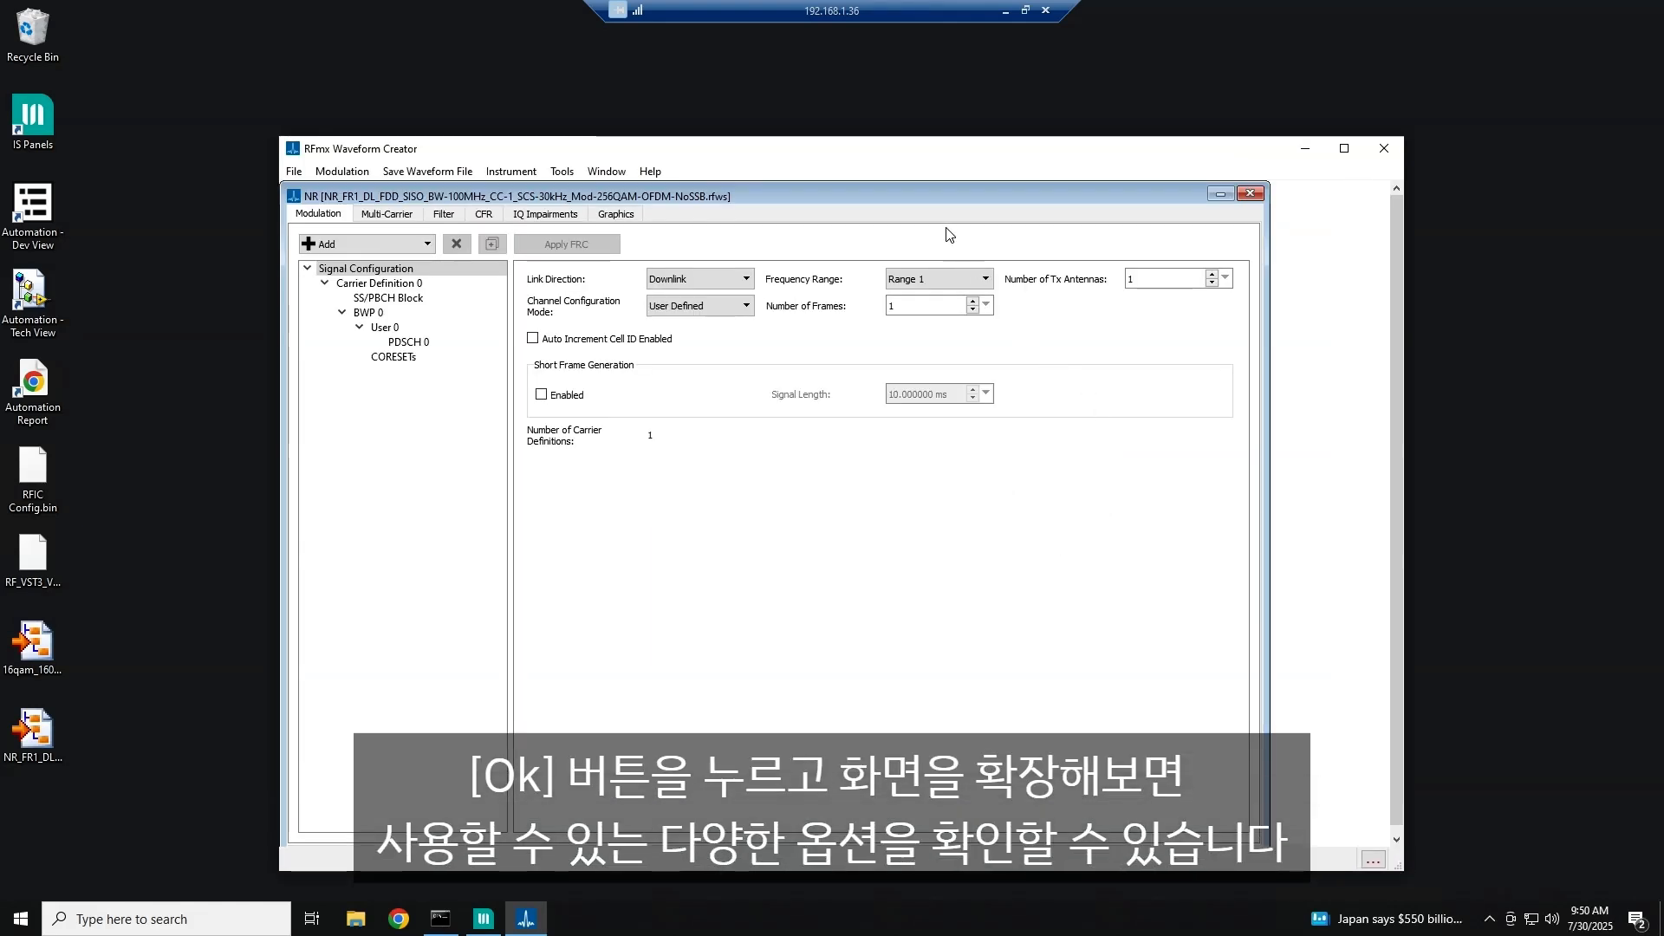
{"action": "left_click_drag", "start_coordinate": [928, 161], "coordinate": [853, 123]}
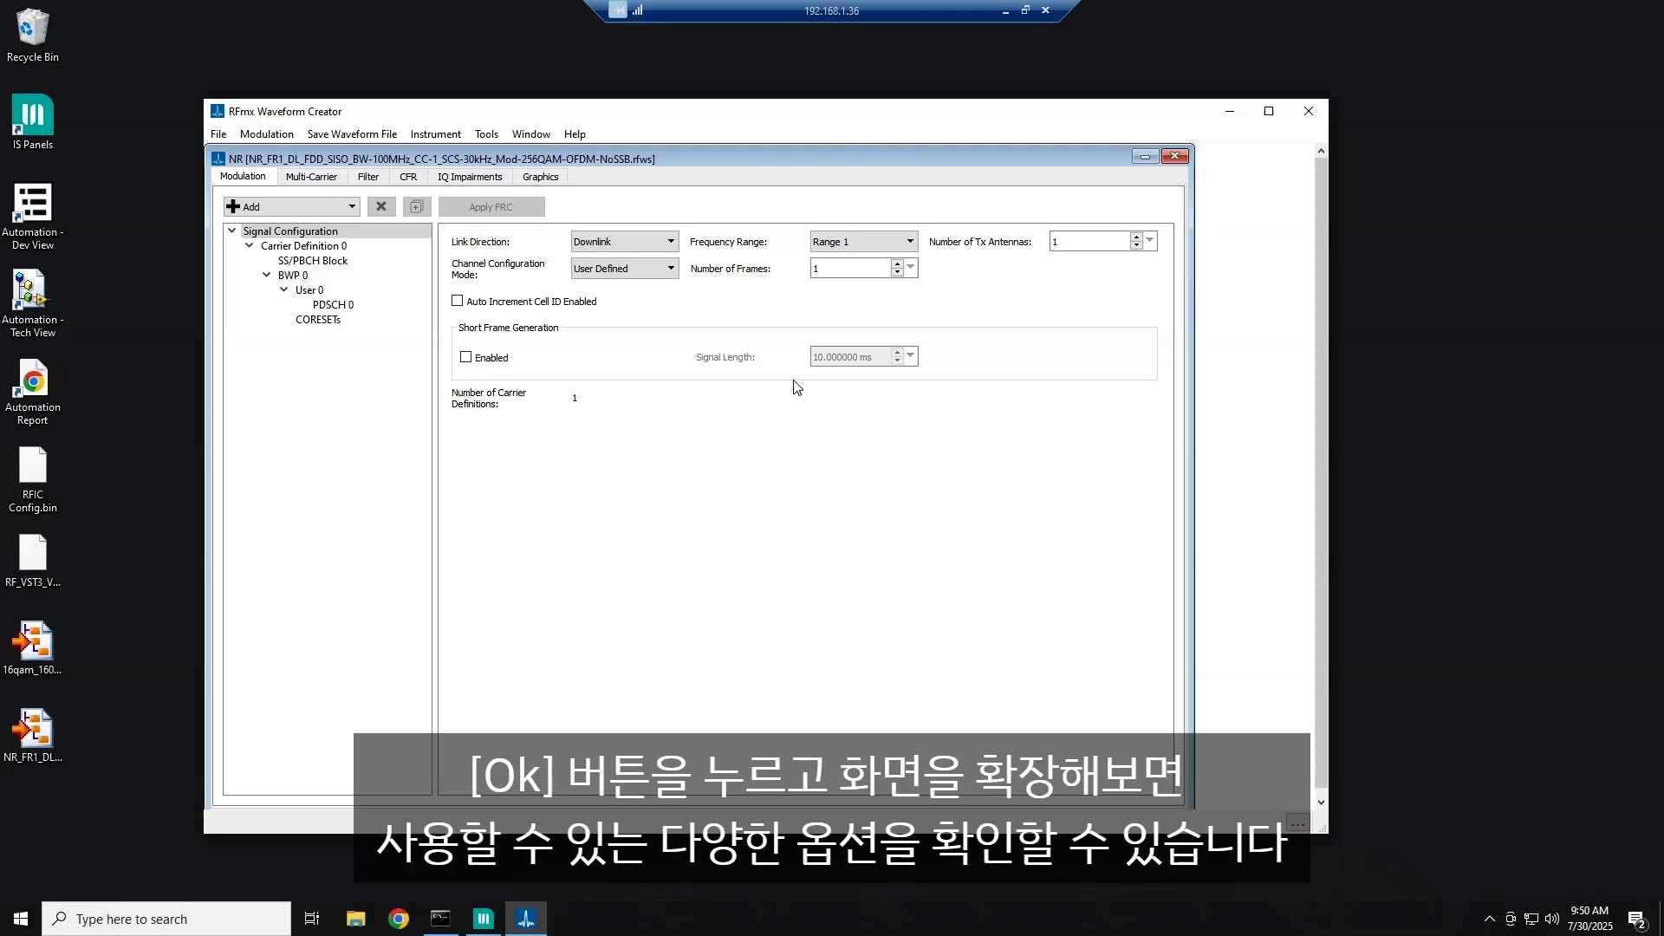
{"action": "left_click", "coordinate": [314, 246]}
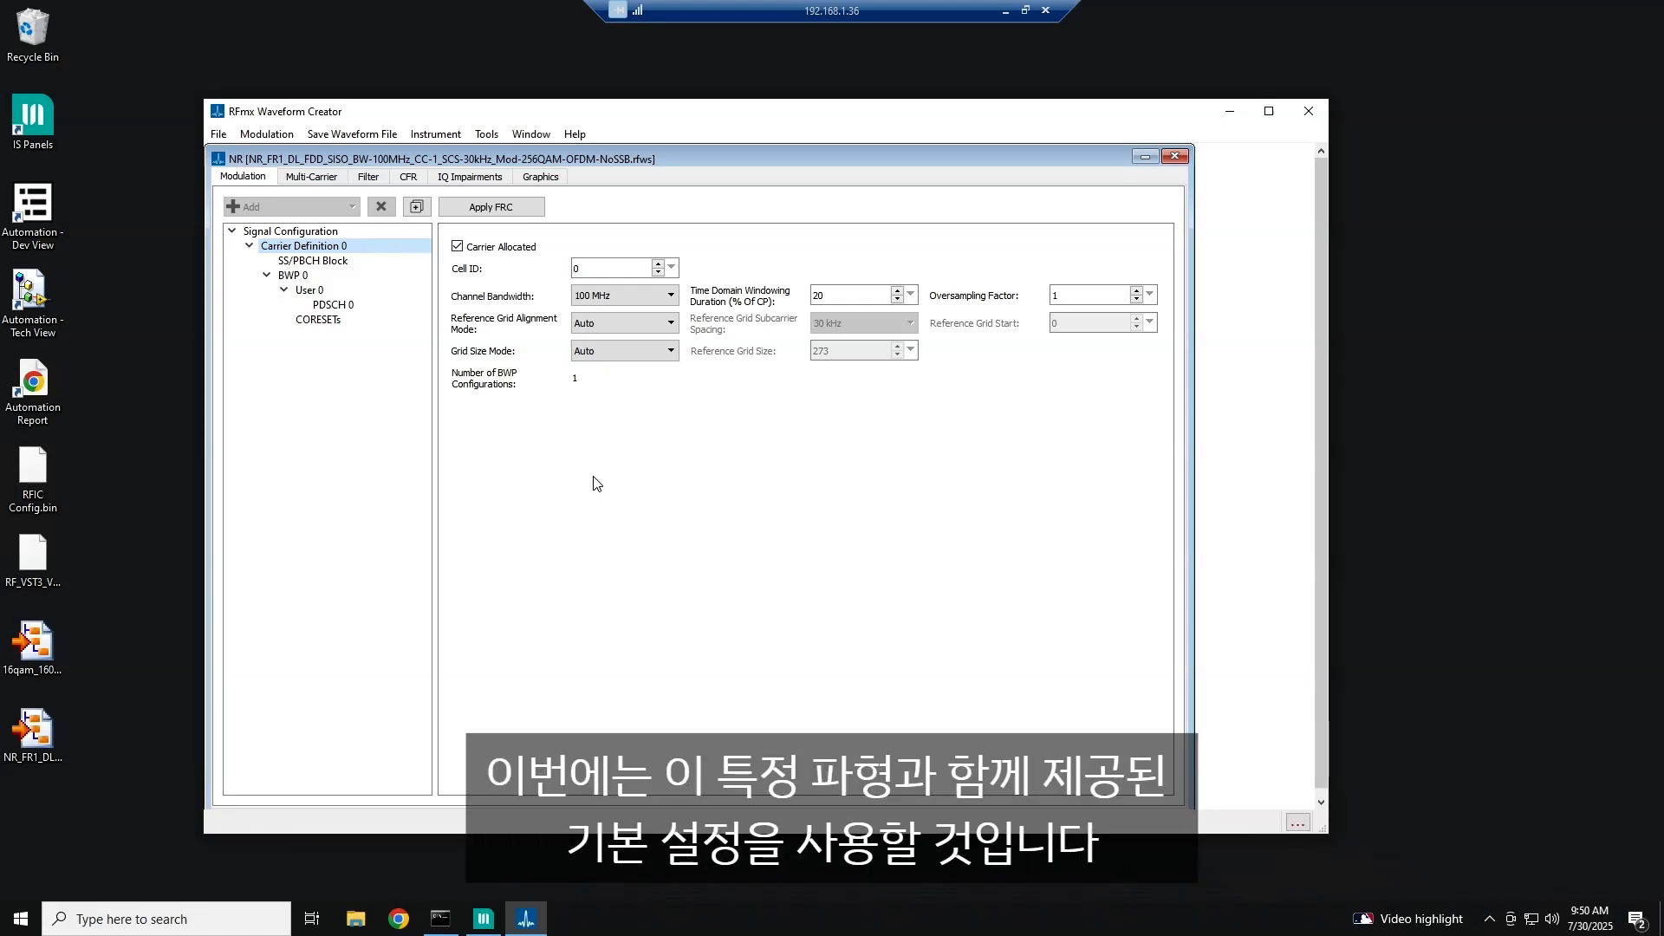
{"action": "left_click", "coordinate": [551, 183]}
{"action": "left_click", "coordinate": [618, 198]}
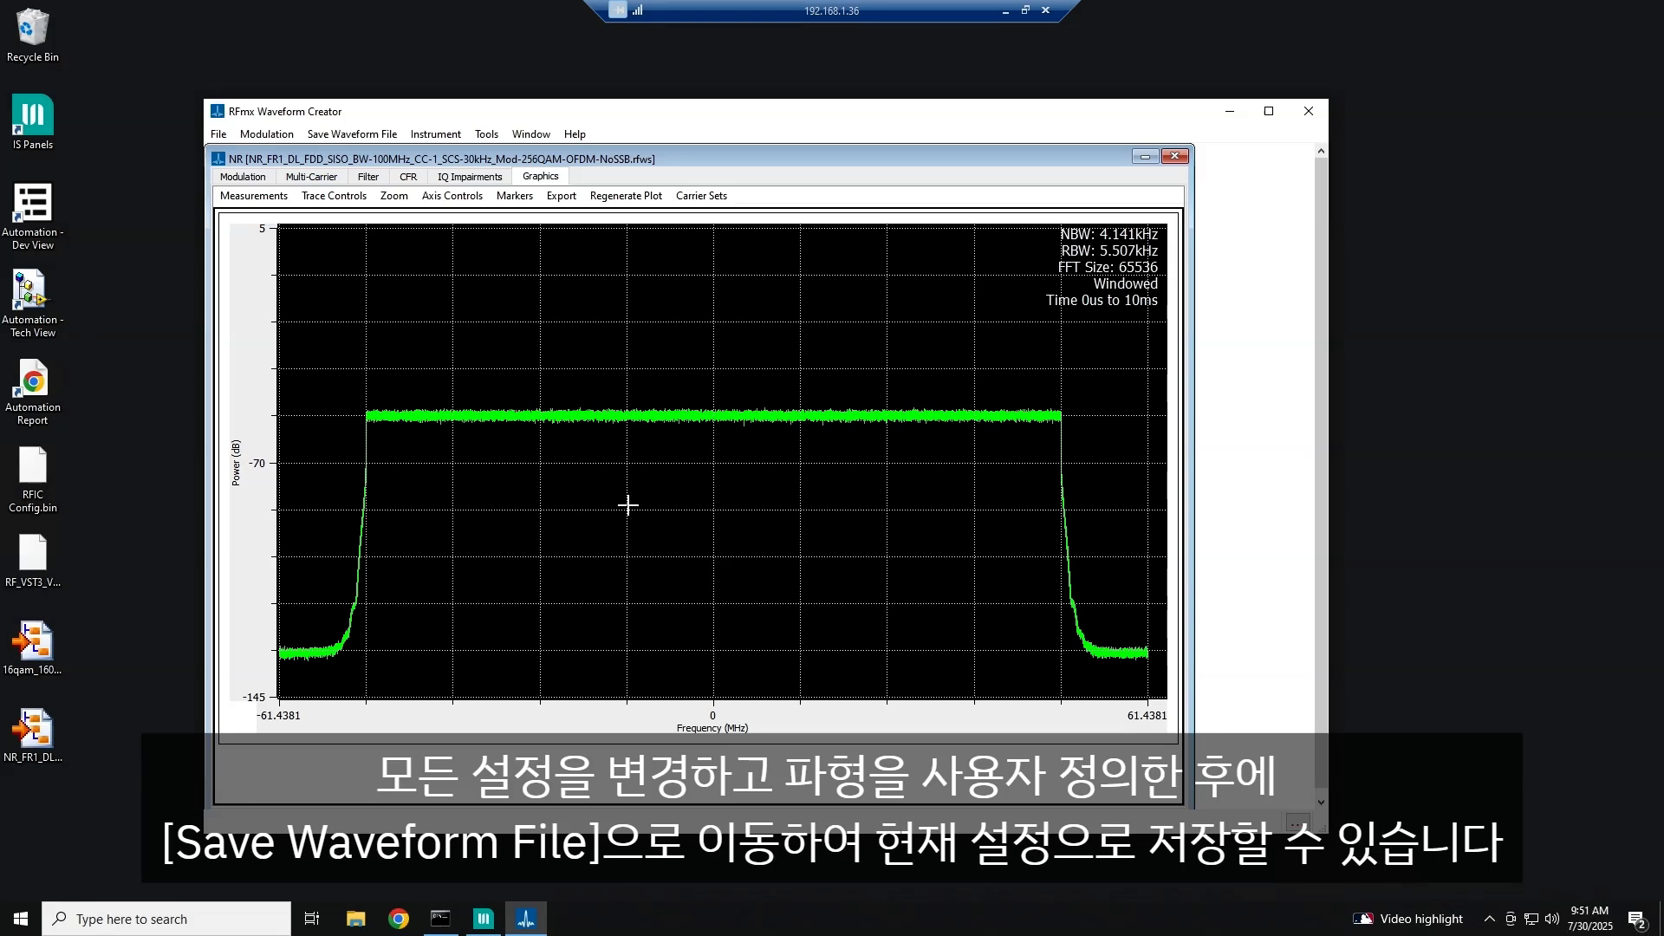
Step: Save the waveform to the Desktop as the TDMS file NR_FR1_DL_FDD_SISO_BW-100MHz_CC-1_SCS-30kHz_Mod-256QAM-OFDM-NoSSBdemo, with single precision and file version 2.0
{"action": "left_click", "coordinate": [367, 137]}
{"action": "left_click", "coordinate": [366, 154]}
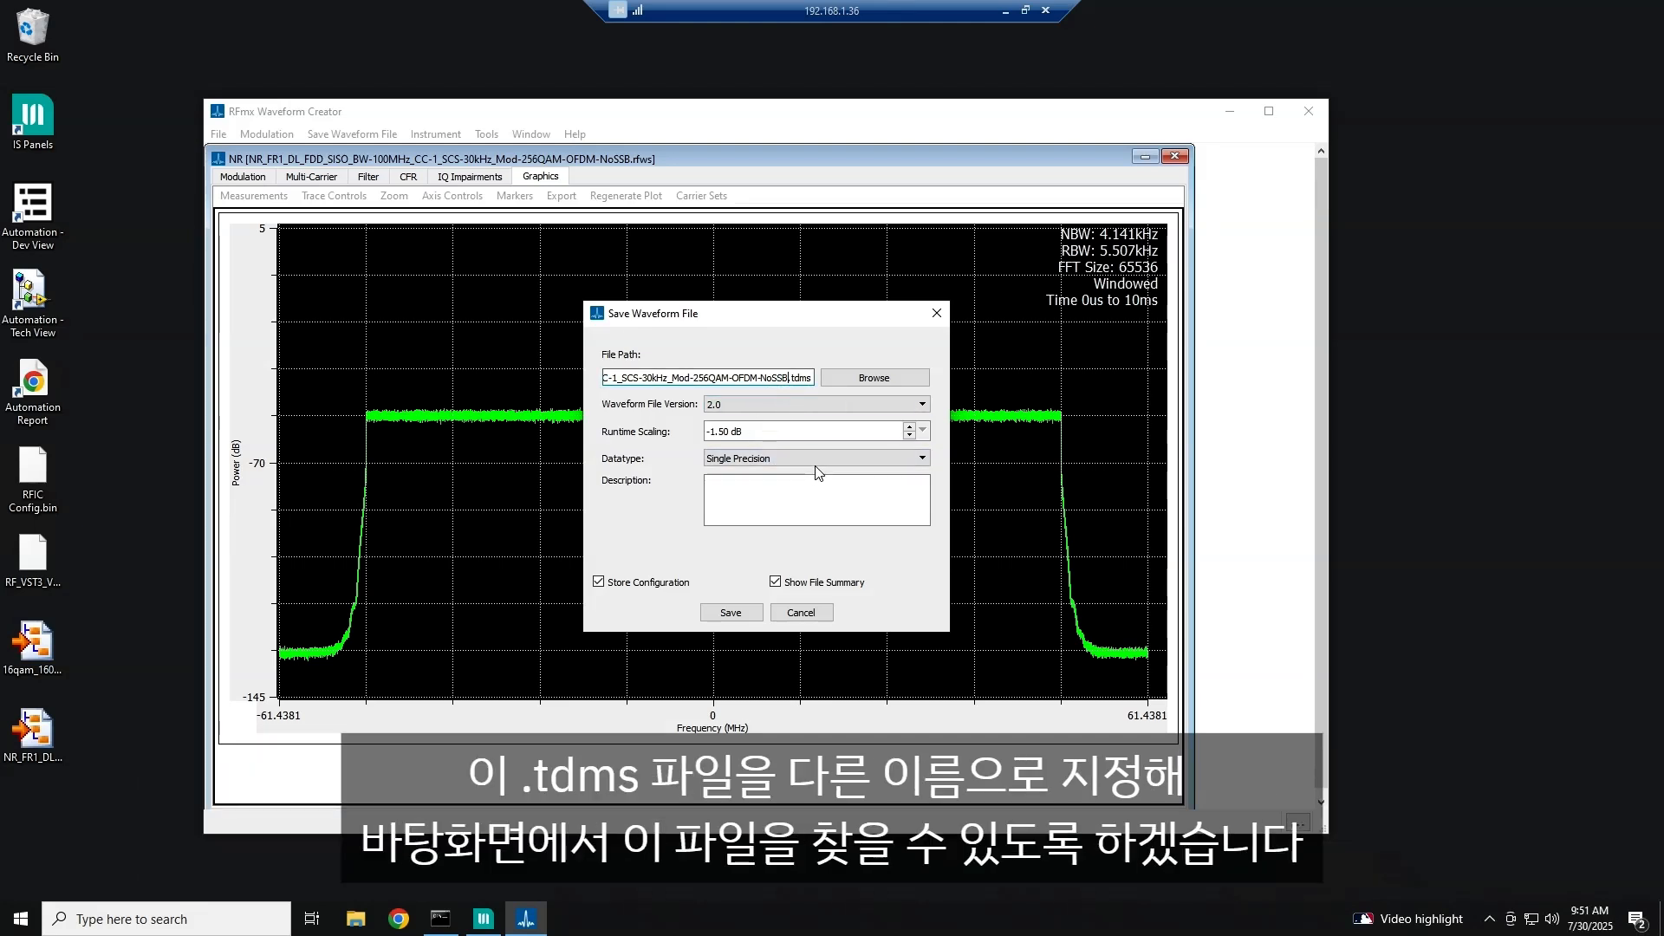
{"action": "type", "text": "demo"}
{"action": "left_click", "coordinate": [871, 378]}
{"action": "left_click", "coordinate": [659, 427]}
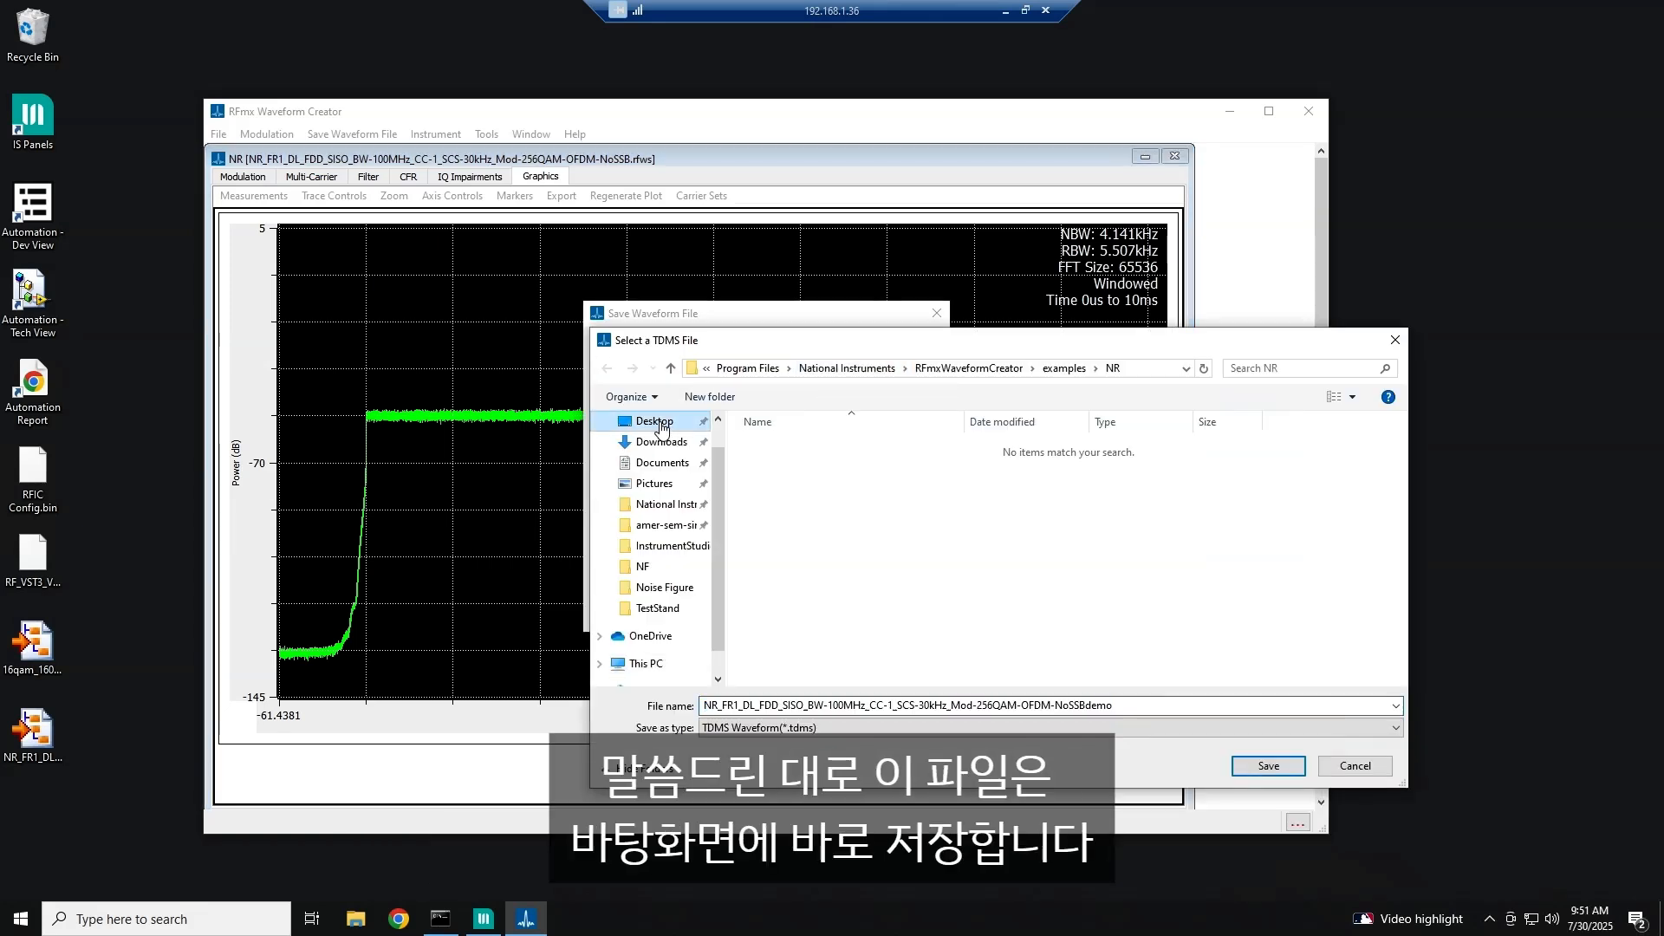
{"action": "left_click", "coordinate": [1269, 766]}
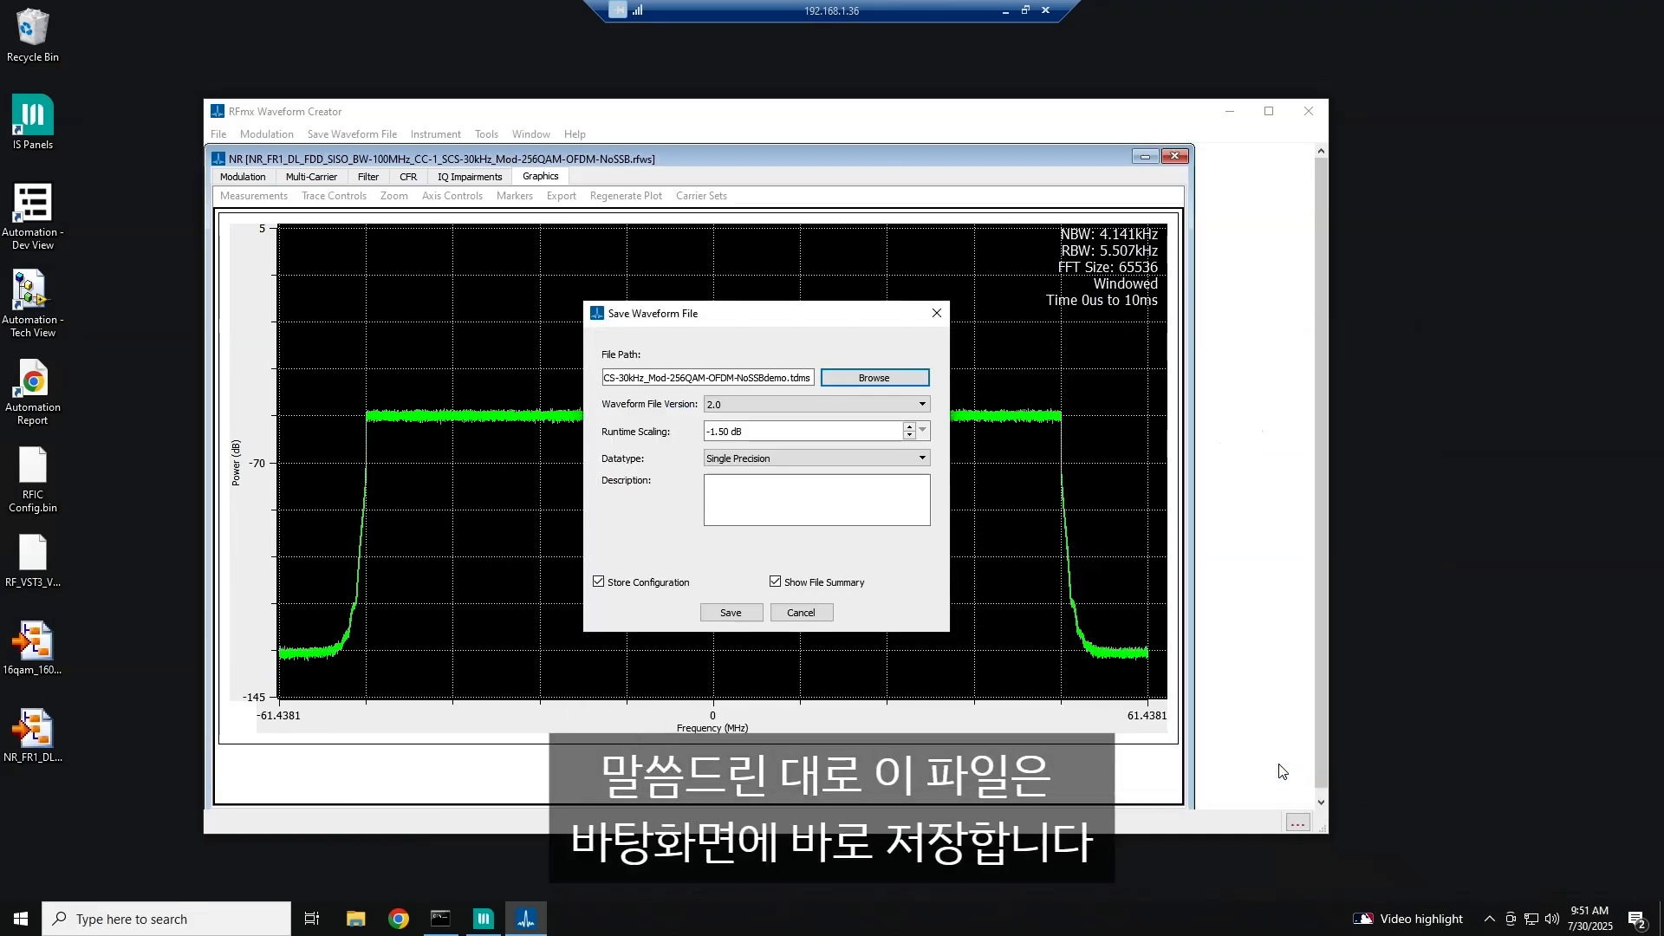
{"action": "left_click", "coordinate": [731, 612]}
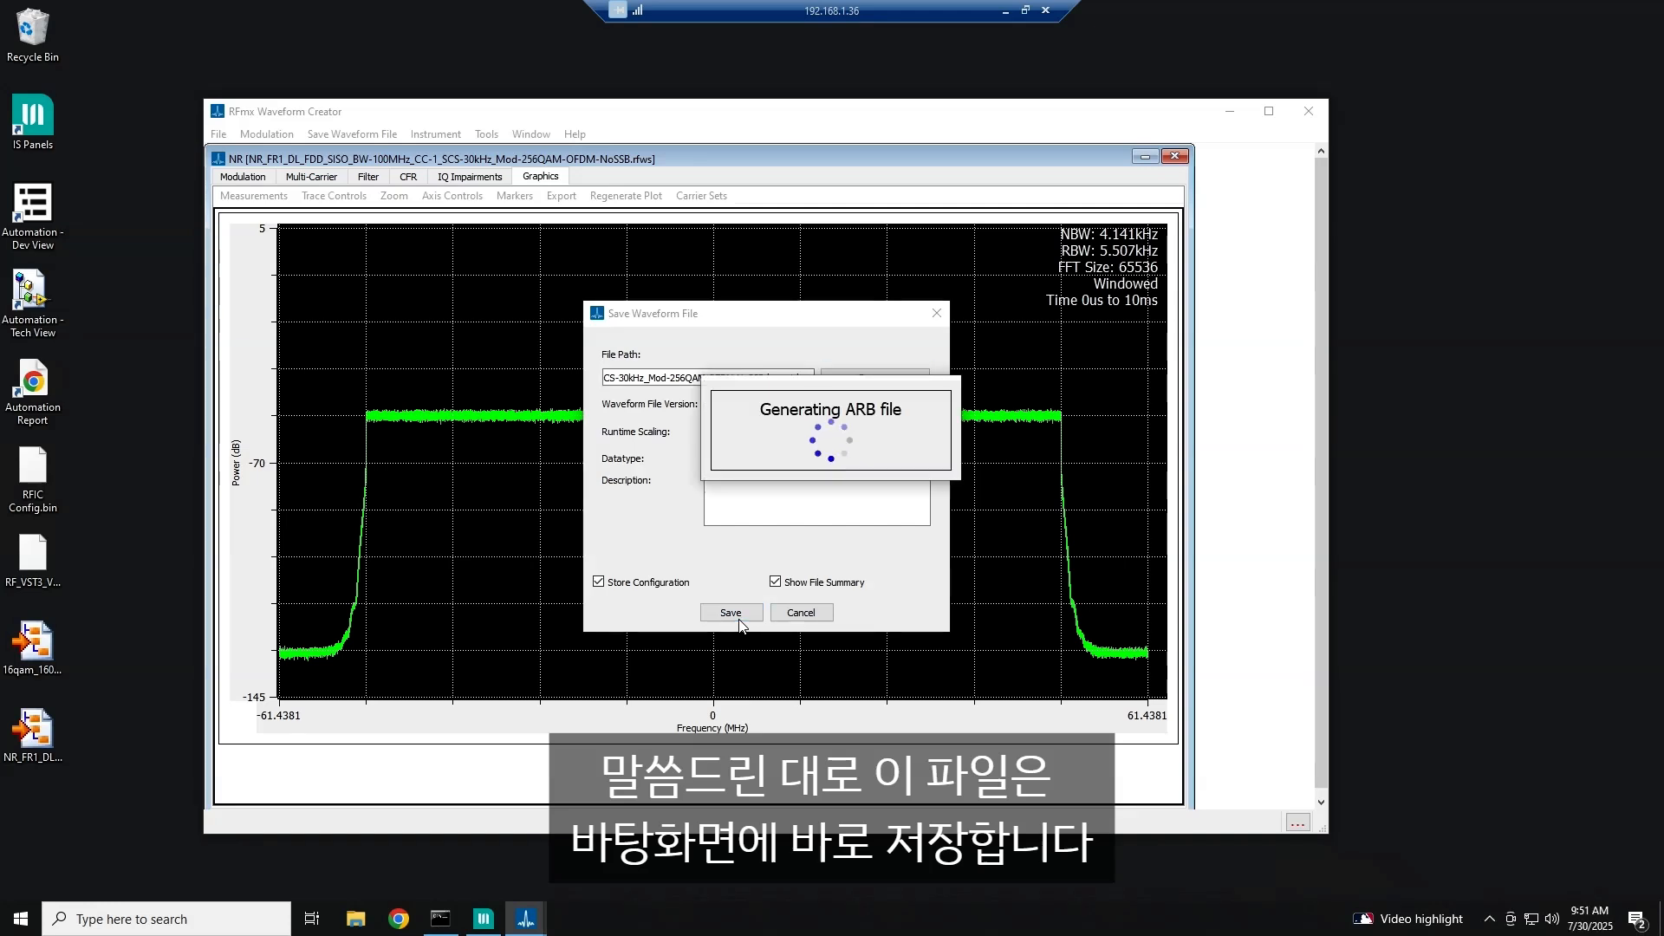
{"action": "left_click", "coordinate": [765, 630]}
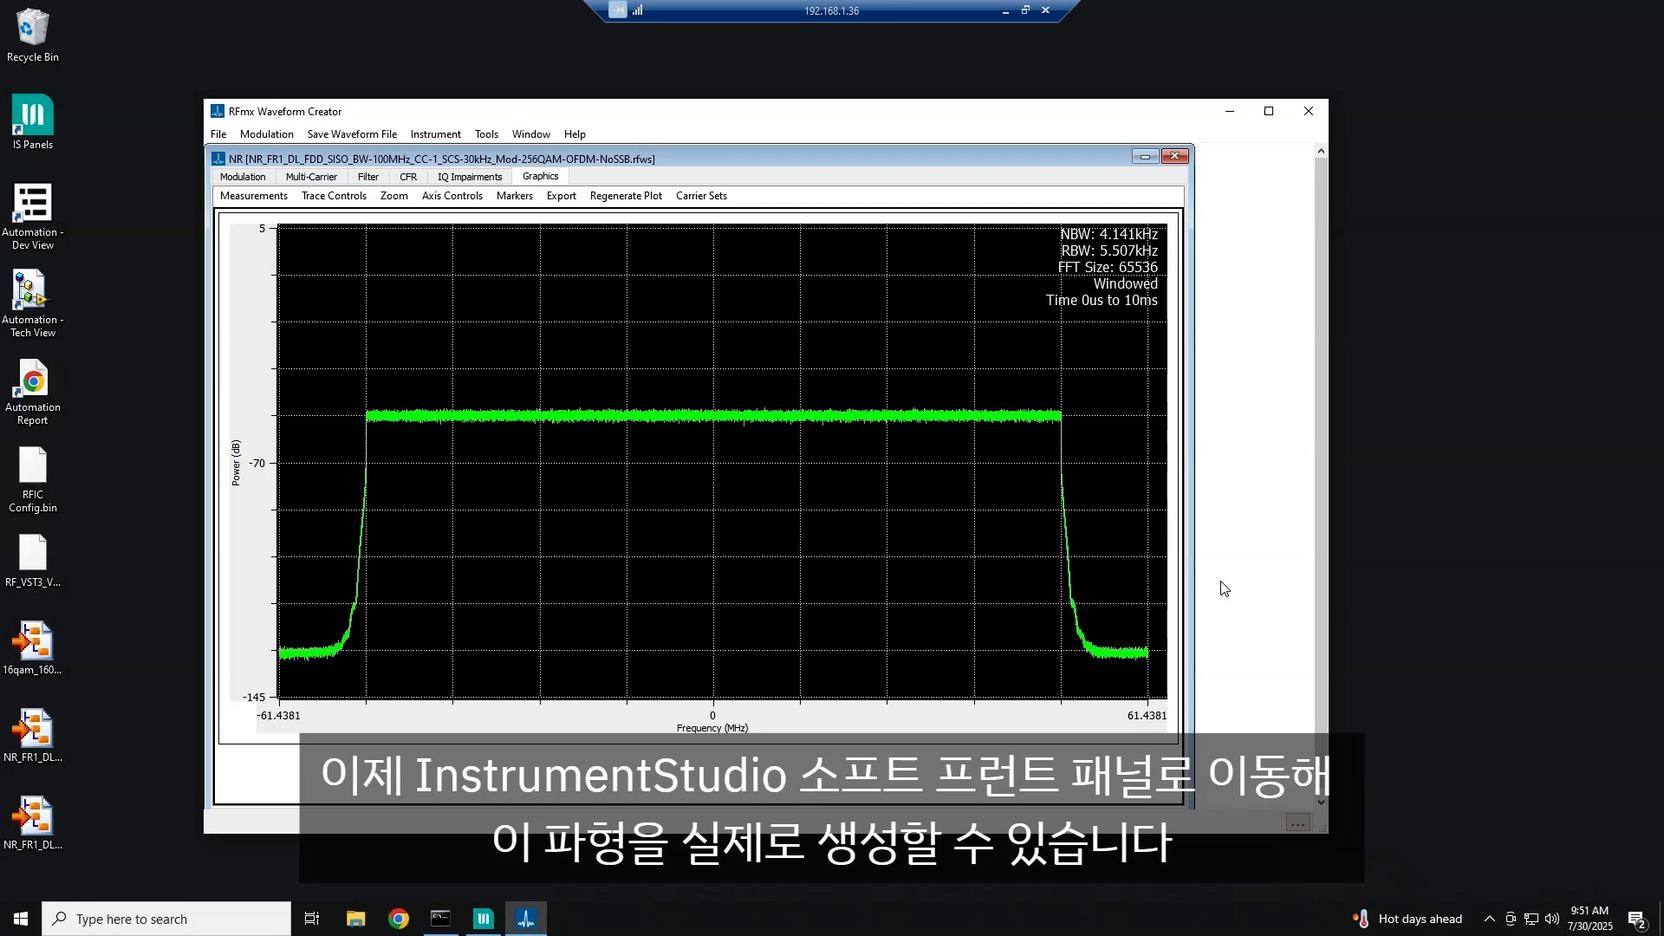
Step: Switch to InstrumentStudio and load NR_FR1_DL_FDD_SISO_BW-100MHz_CC-1_SCS-30kHz_Mod-256QAM-OFDM-NoSSBdemo from the Desktop as the RF signal generator's arb waveform
{"action": "left_click", "coordinate": [1449, 683]}
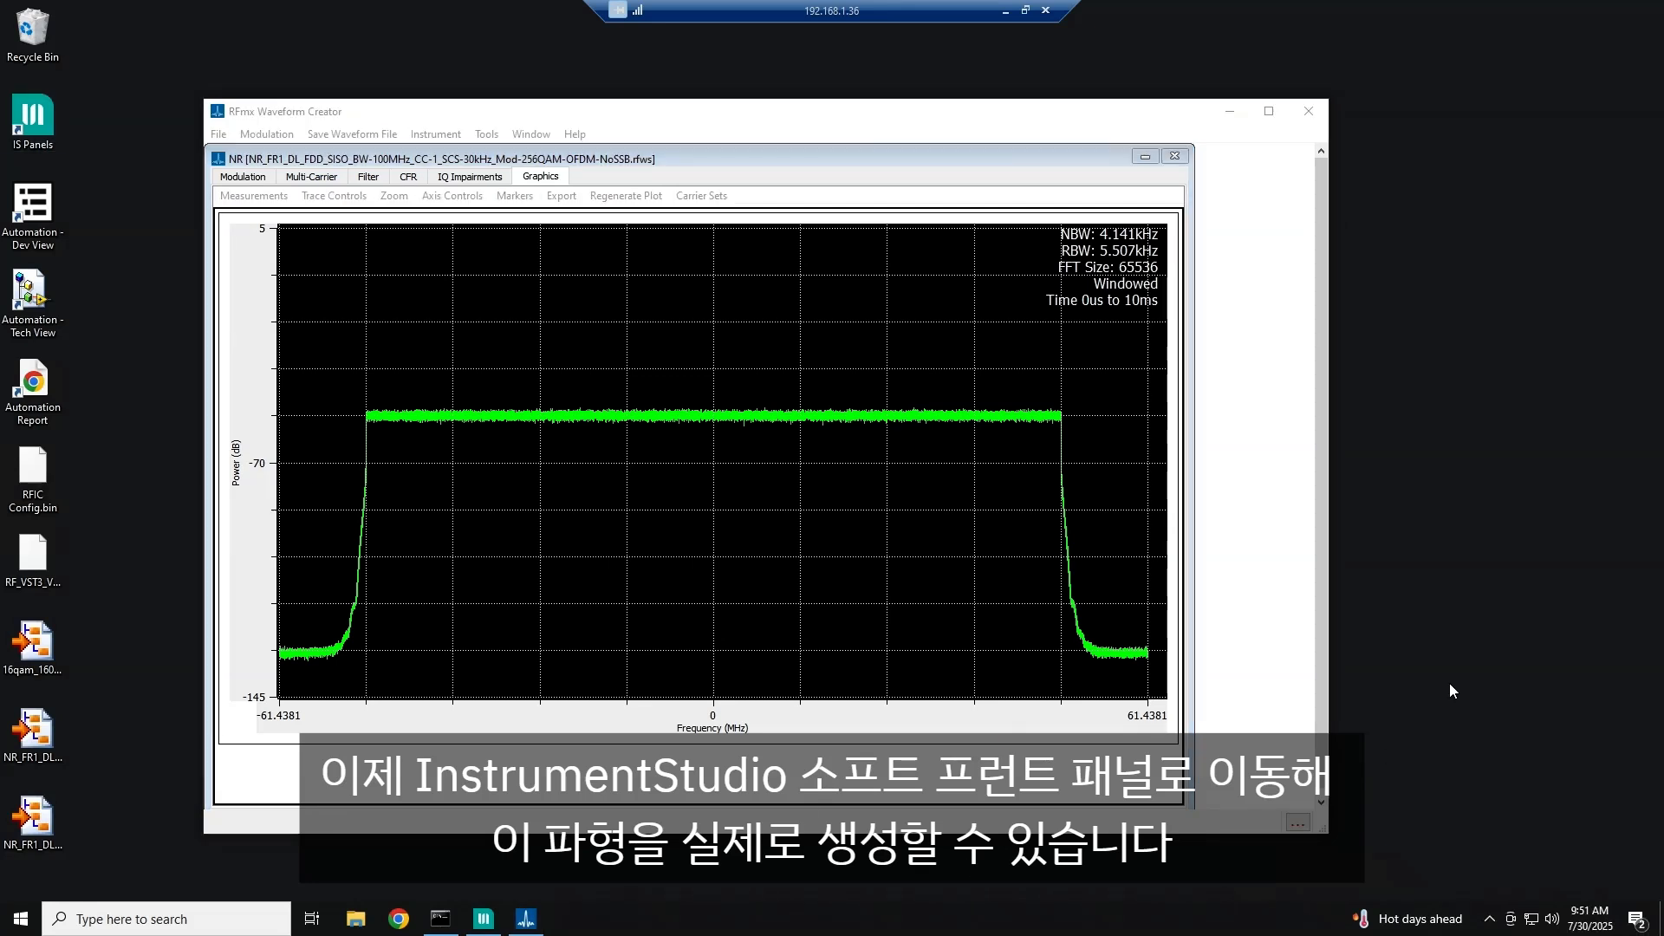
{"action": "left_click", "coordinate": [483, 921]}
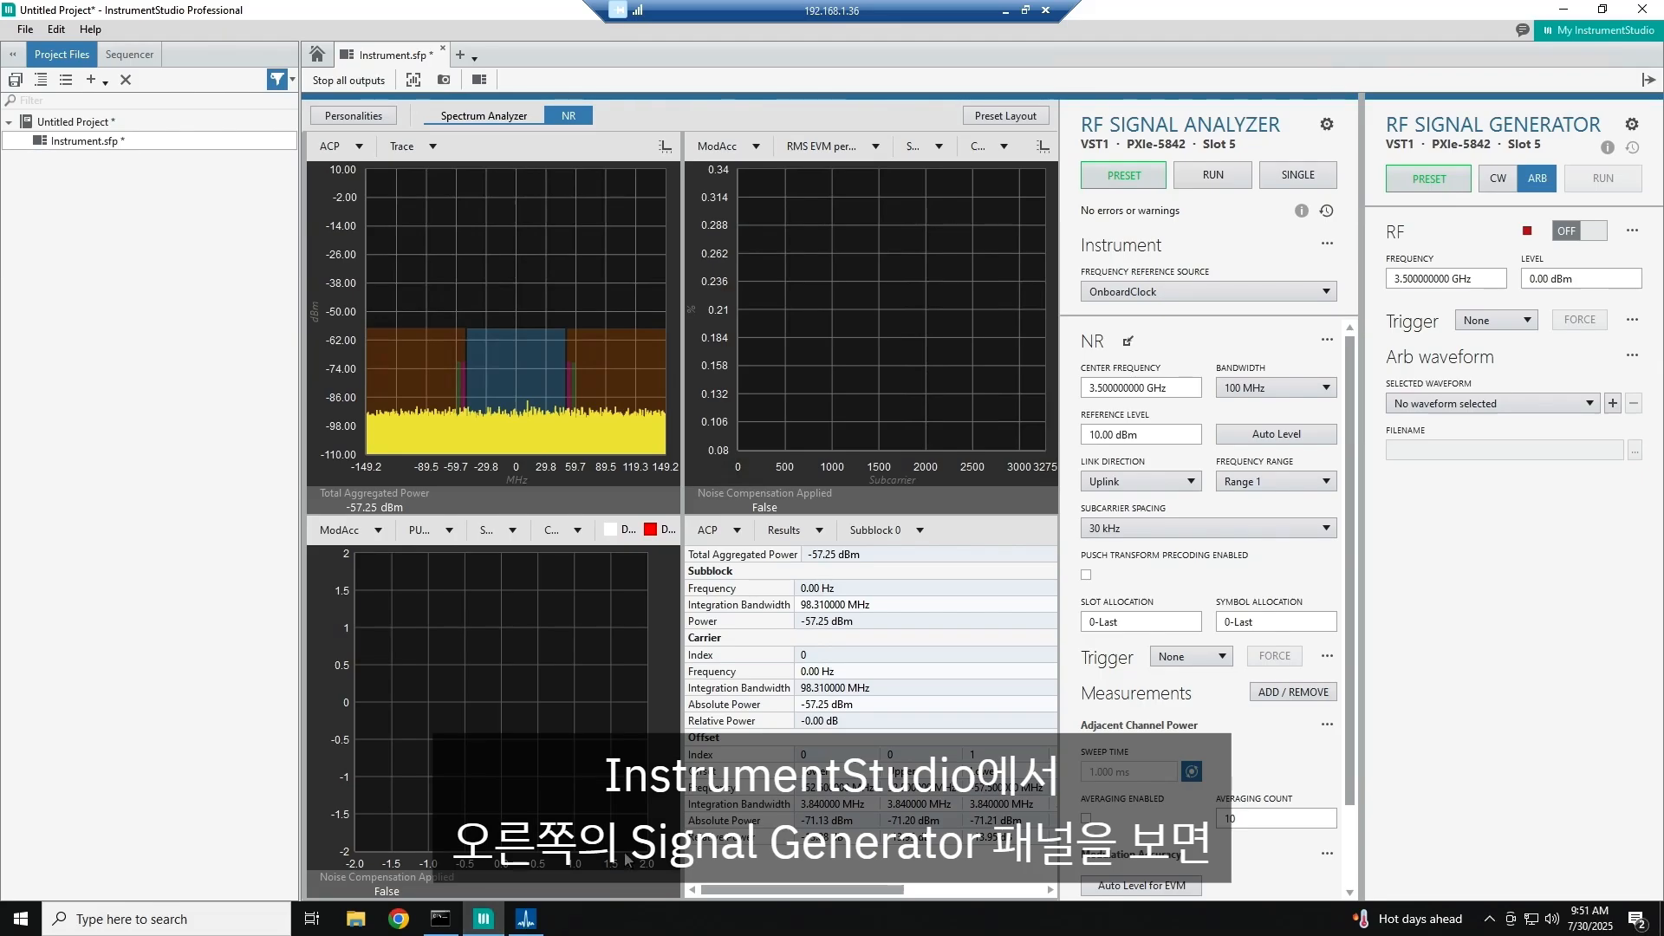
{"action": "left_click", "coordinate": [1613, 404]}
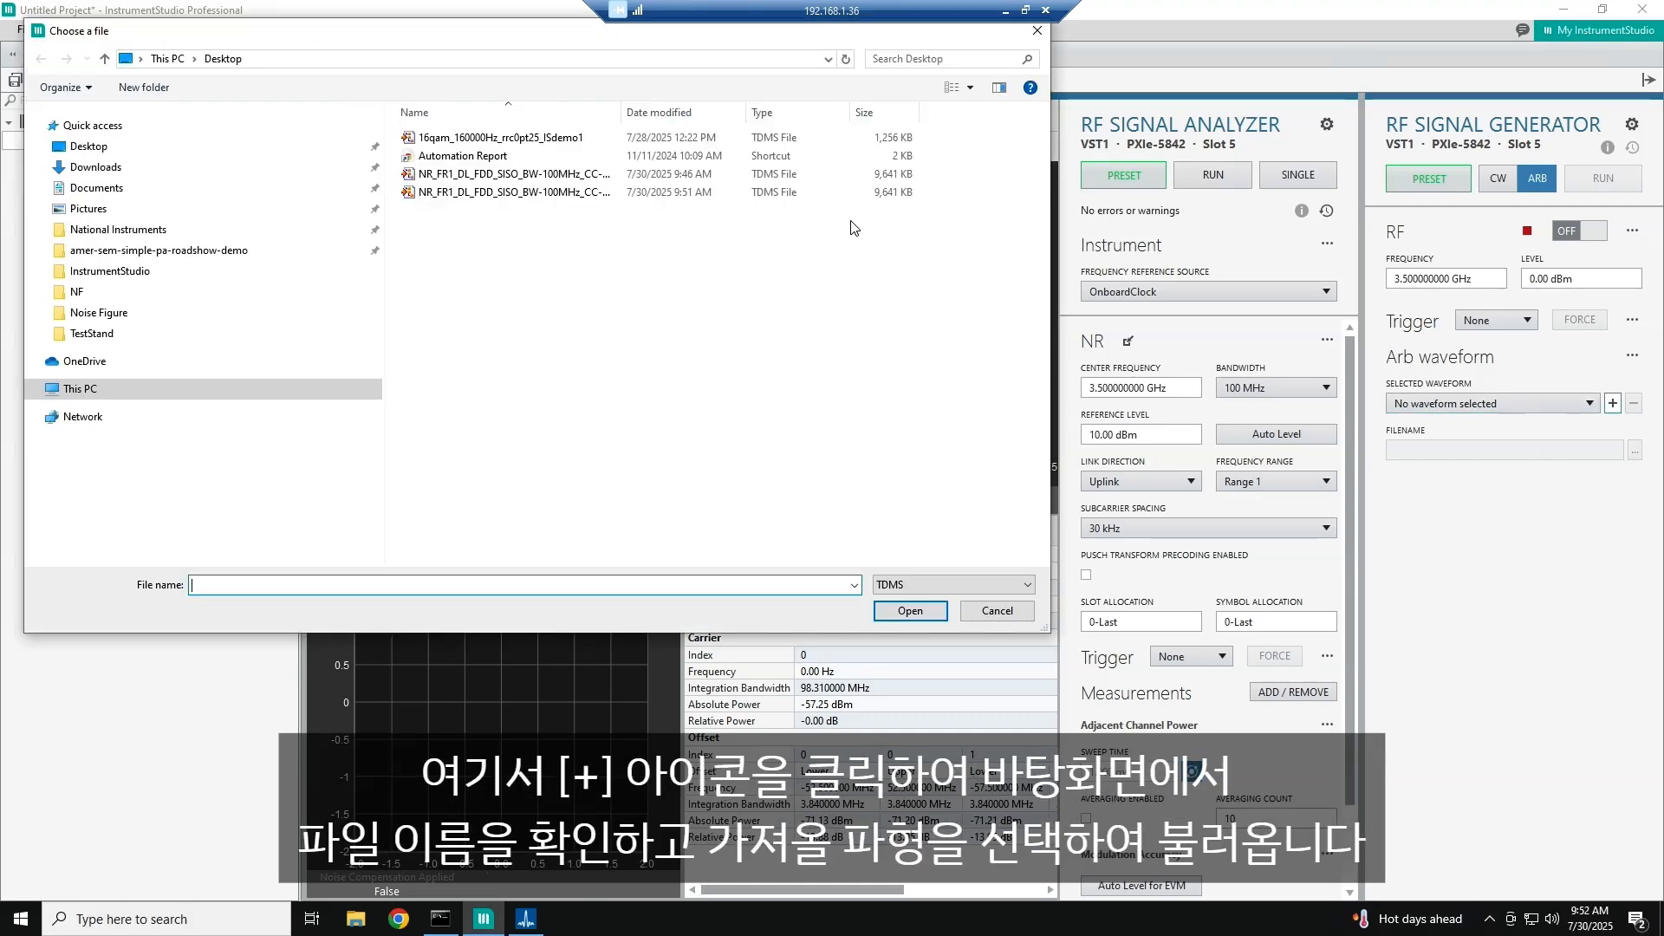
{"action": "left_click_drag", "start_coordinate": [1088, 289], "coordinate": [1324, 289]}
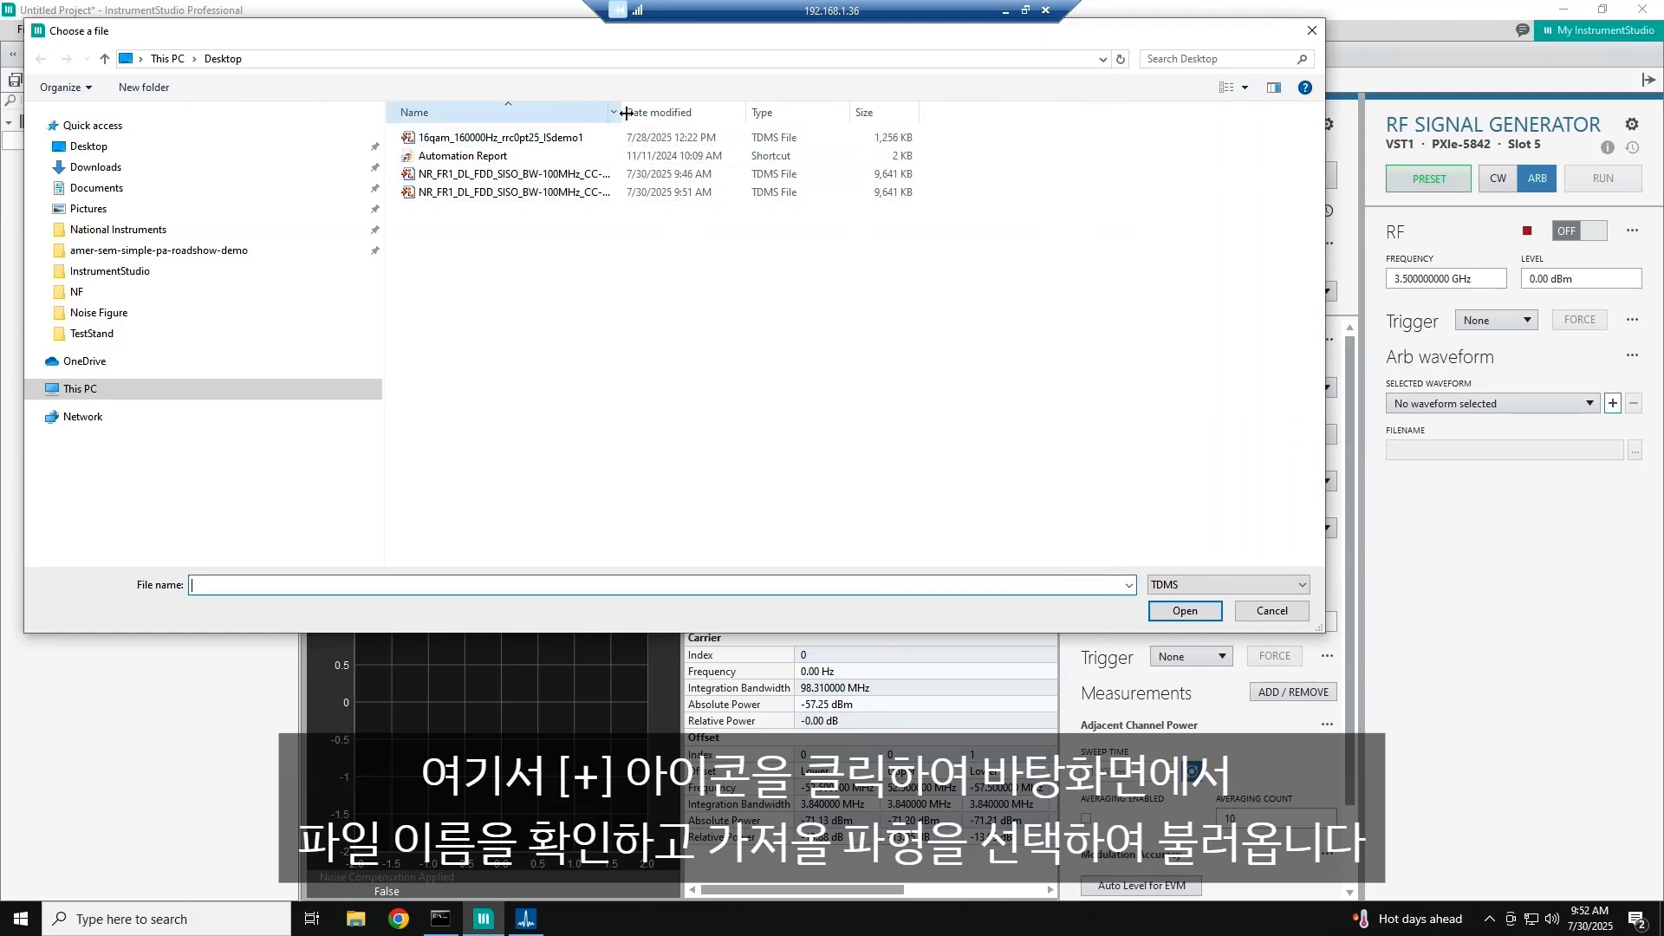
{"action": "left_click_drag", "start_coordinate": [620, 113], "coordinate": [875, 113]}
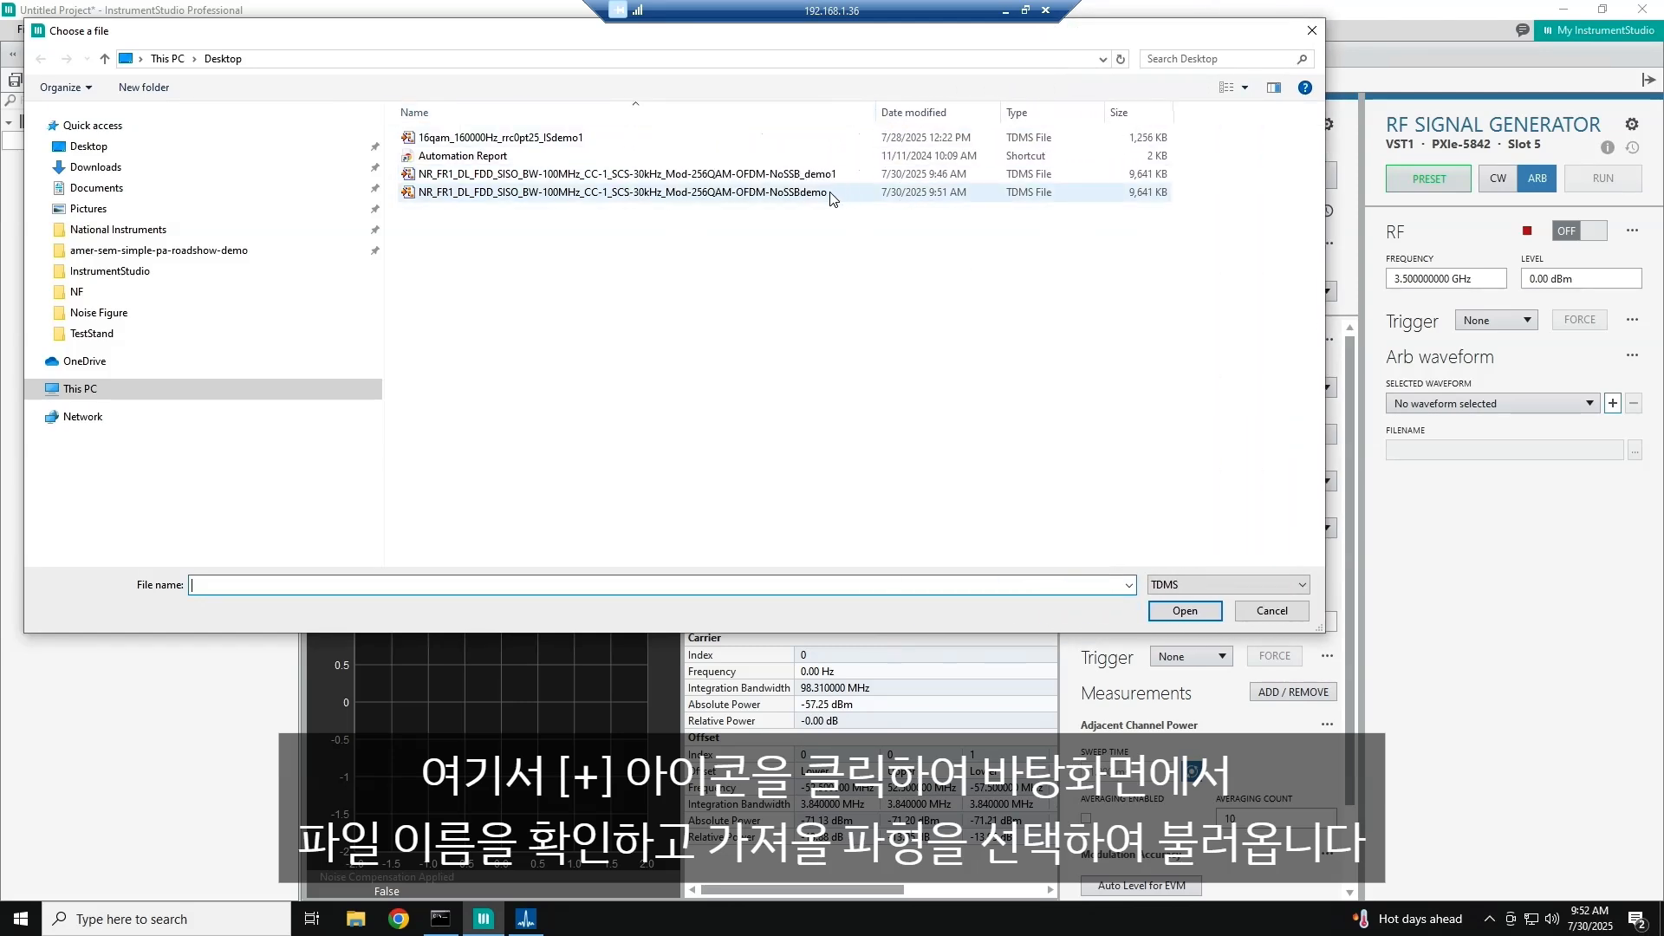
{"action": "left_click", "coordinate": [829, 192]}
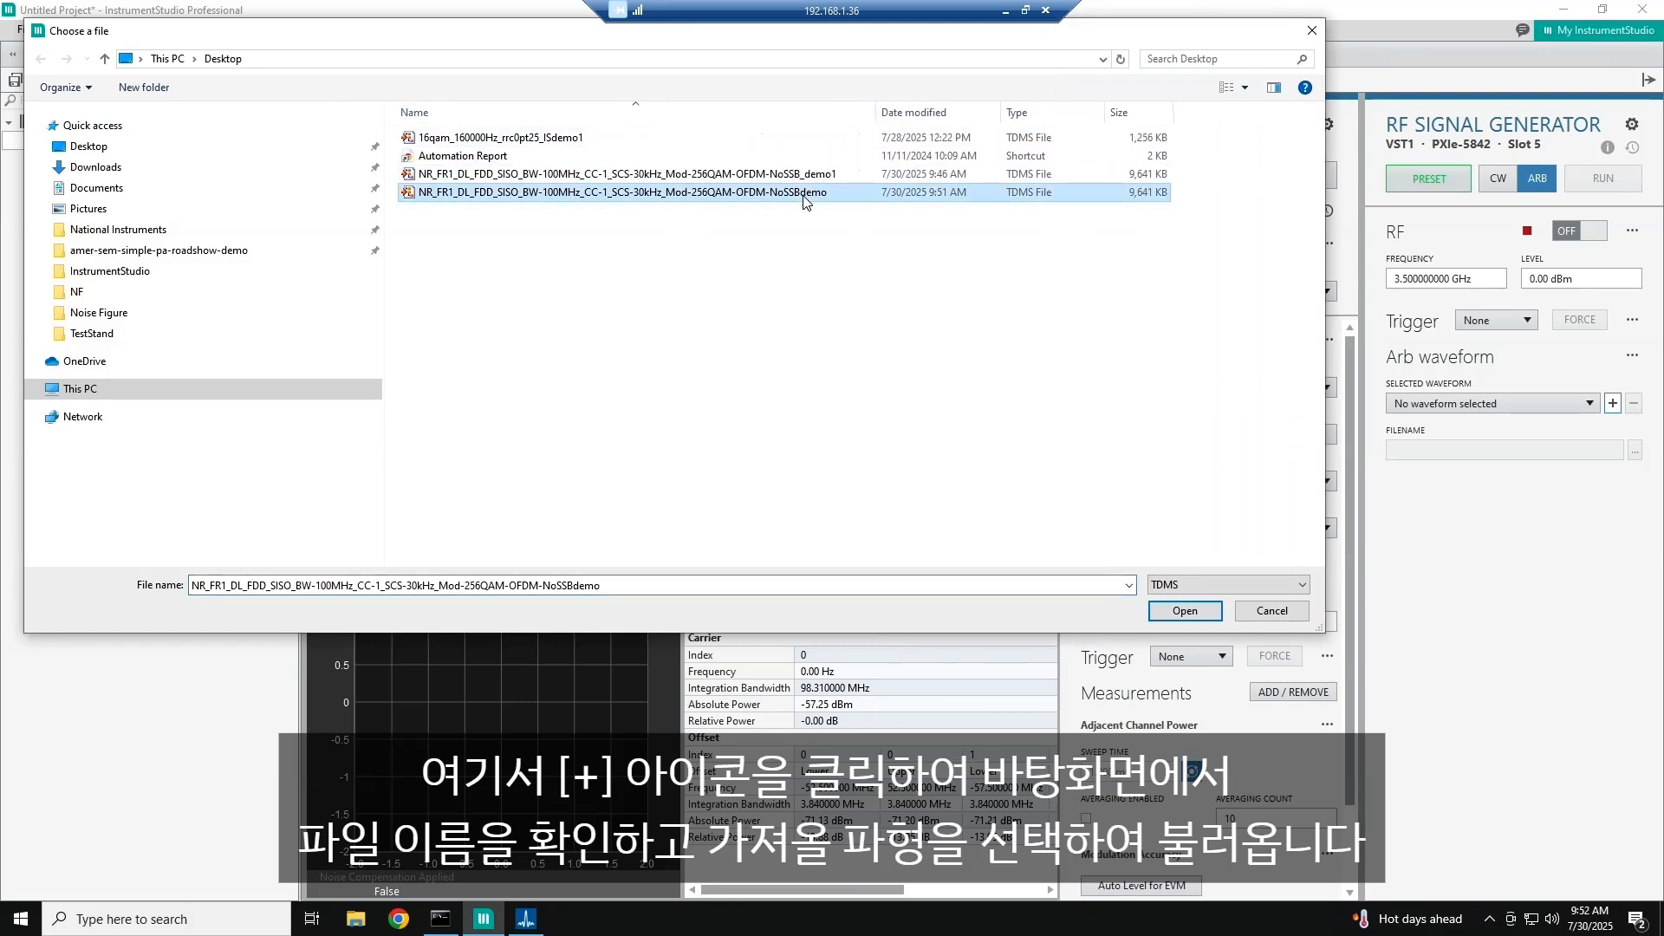
{"action": "left_click", "coordinate": [1185, 611]}
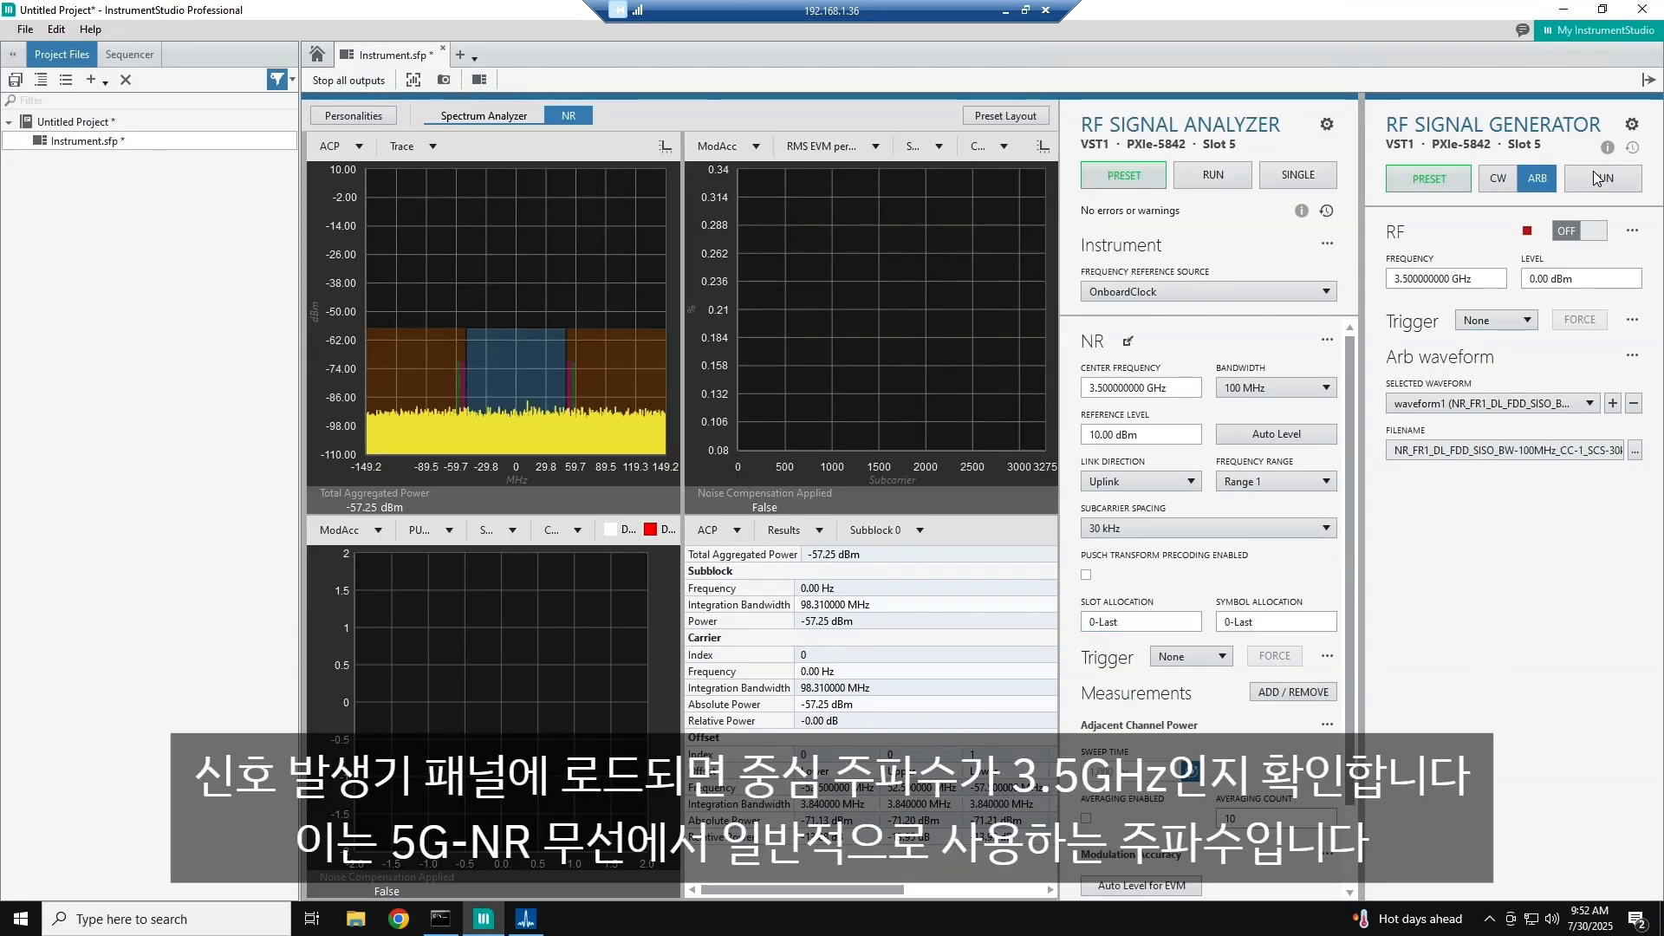
Step: Check the RF signal generator's frequency, start generating the loaded waveform and turn its RF output on
{"action": "left_click_drag", "start_coordinate": [1489, 284], "coordinate": [1391, 283]}
{"action": "left_click", "coordinate": [1393, 307]}
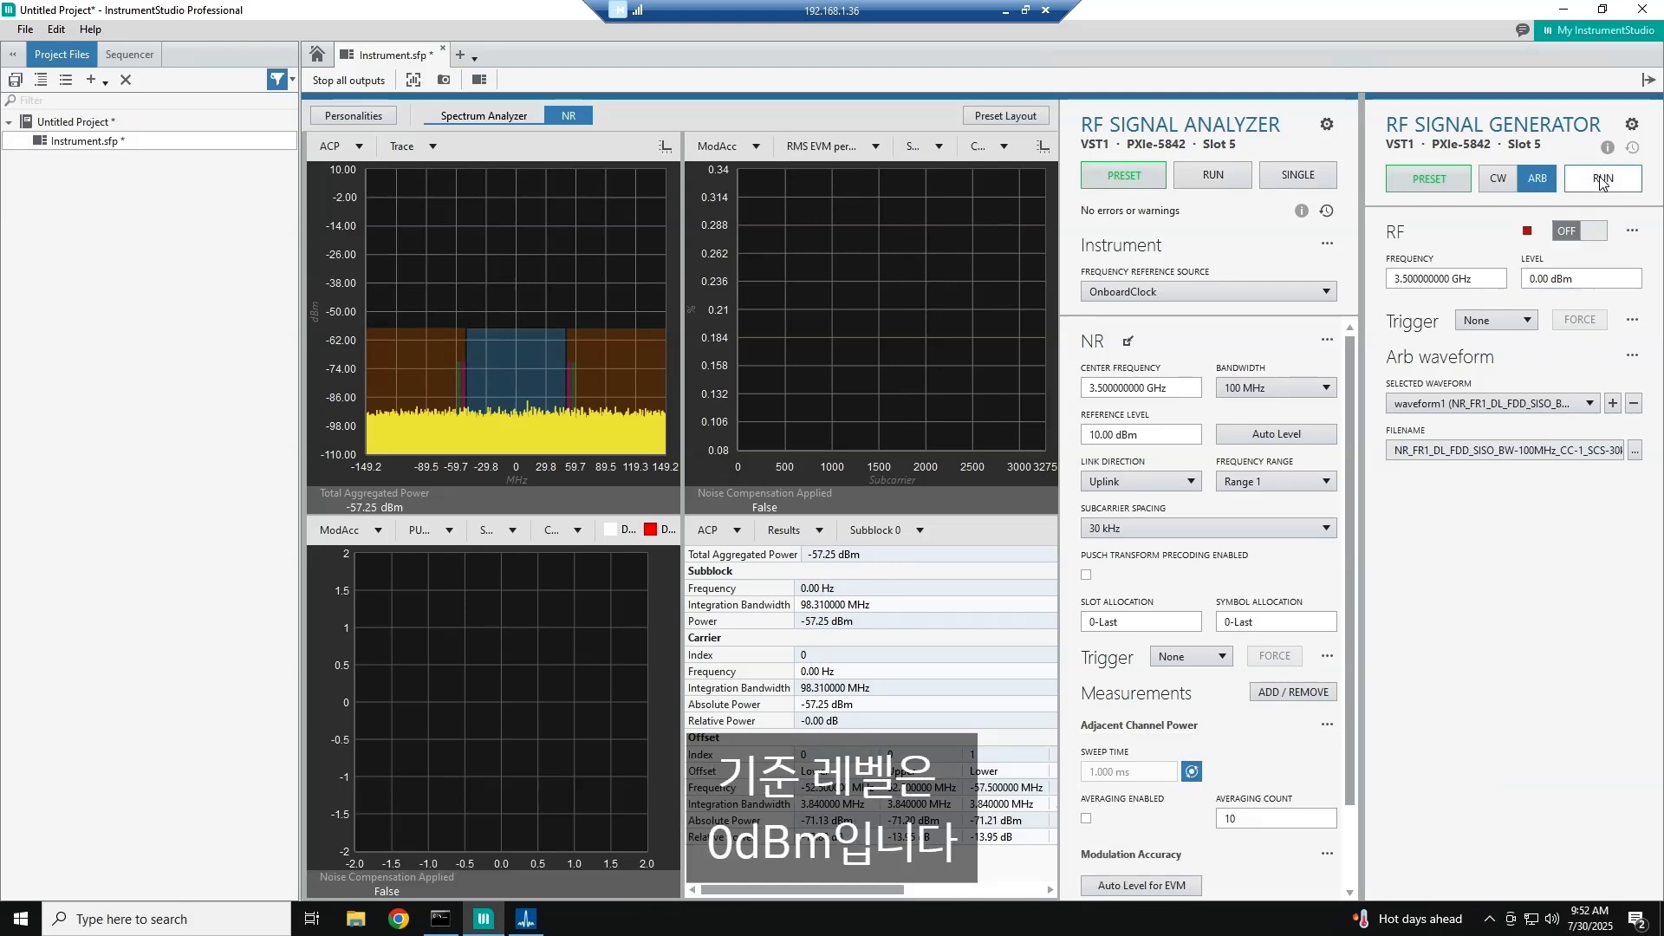
{"action": "left_click", "coordinate": [1602, 180]}
{"action": "left_click", "coordinate": [1591, 233]}
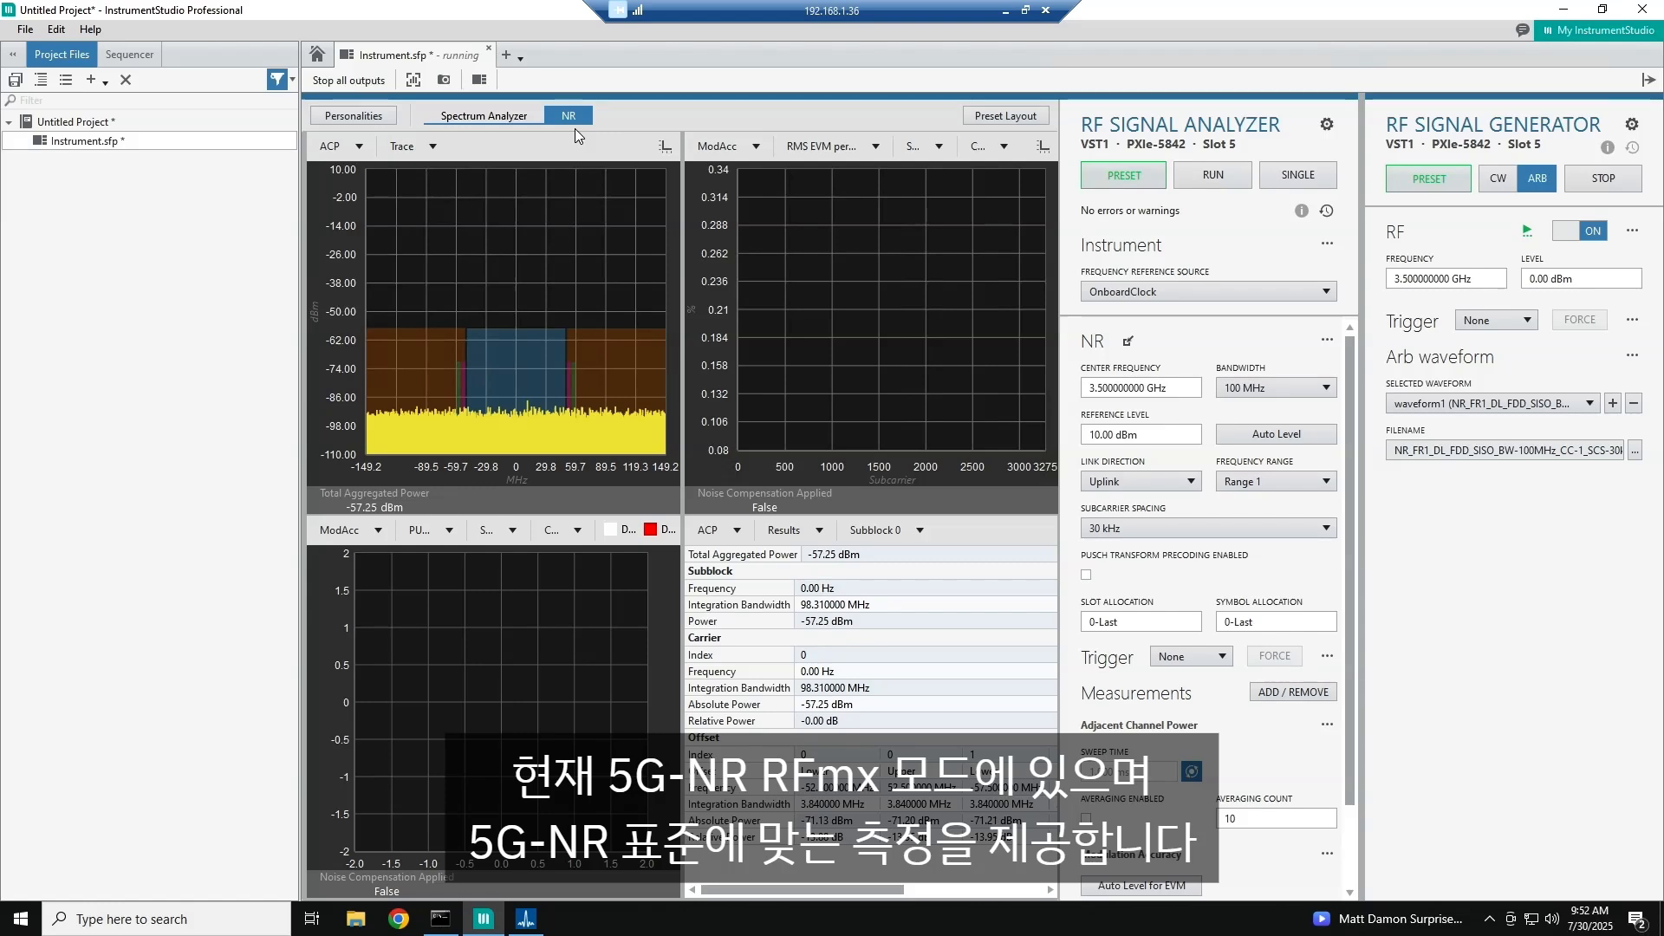
Step: Start the RF signal analyzer's NR measurements and review the list of measurements that can be added or removed
{"action": "left_click", "coordinate": [1208, 177]}
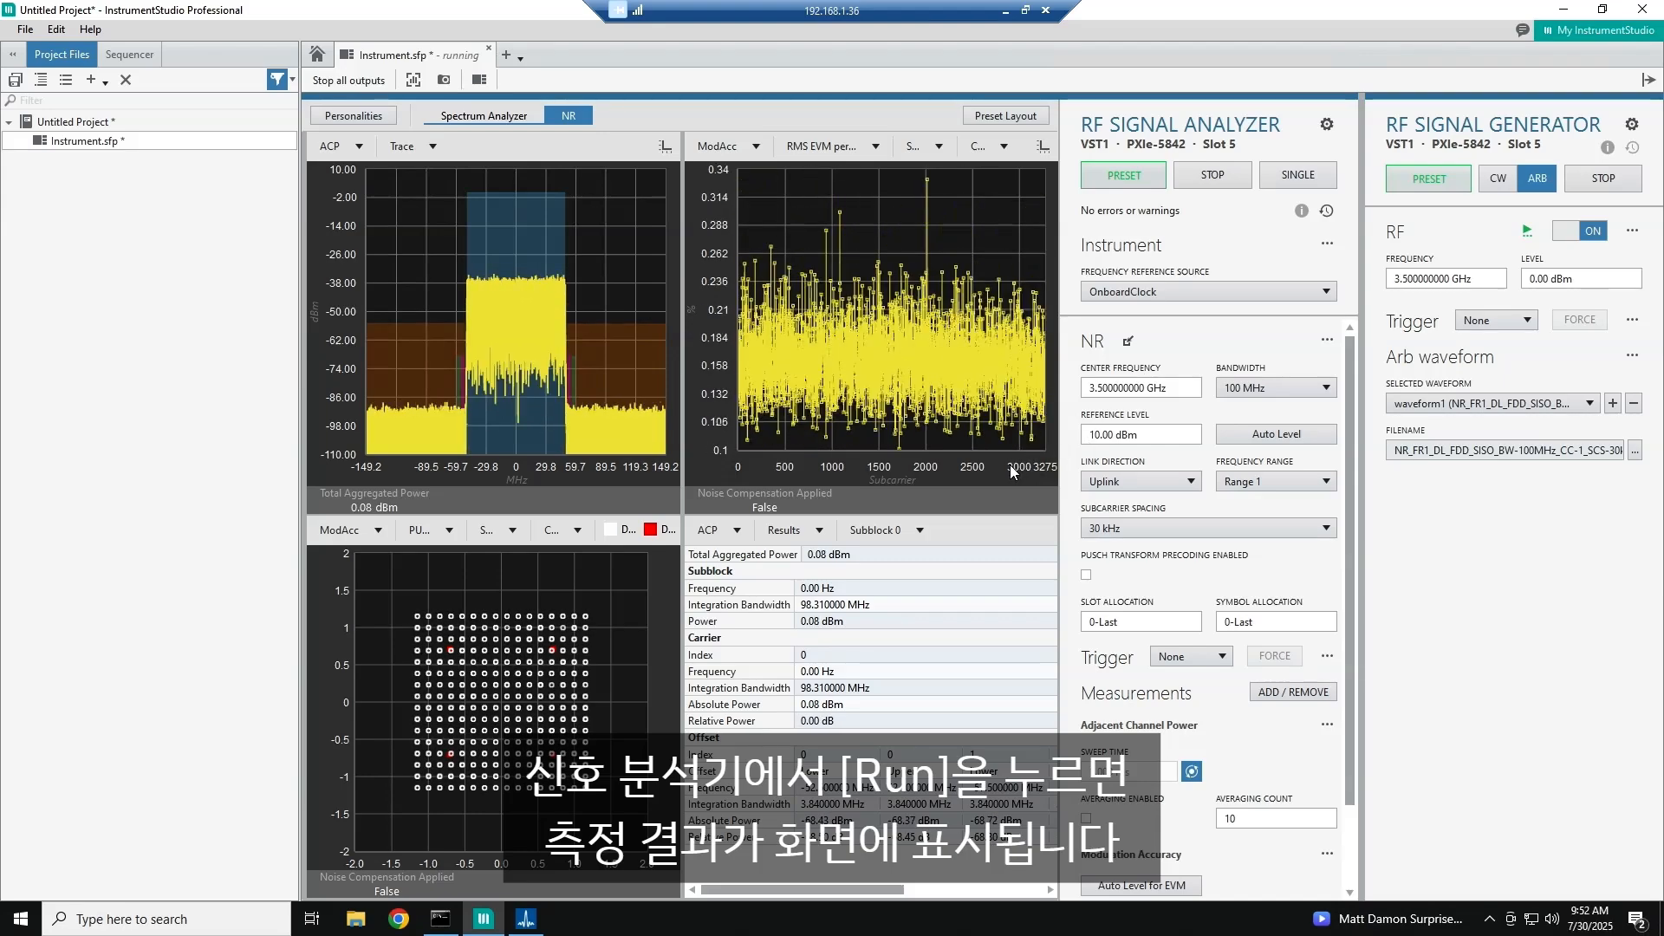
{"action": "left_click", "coordinate": [1286, 699]}
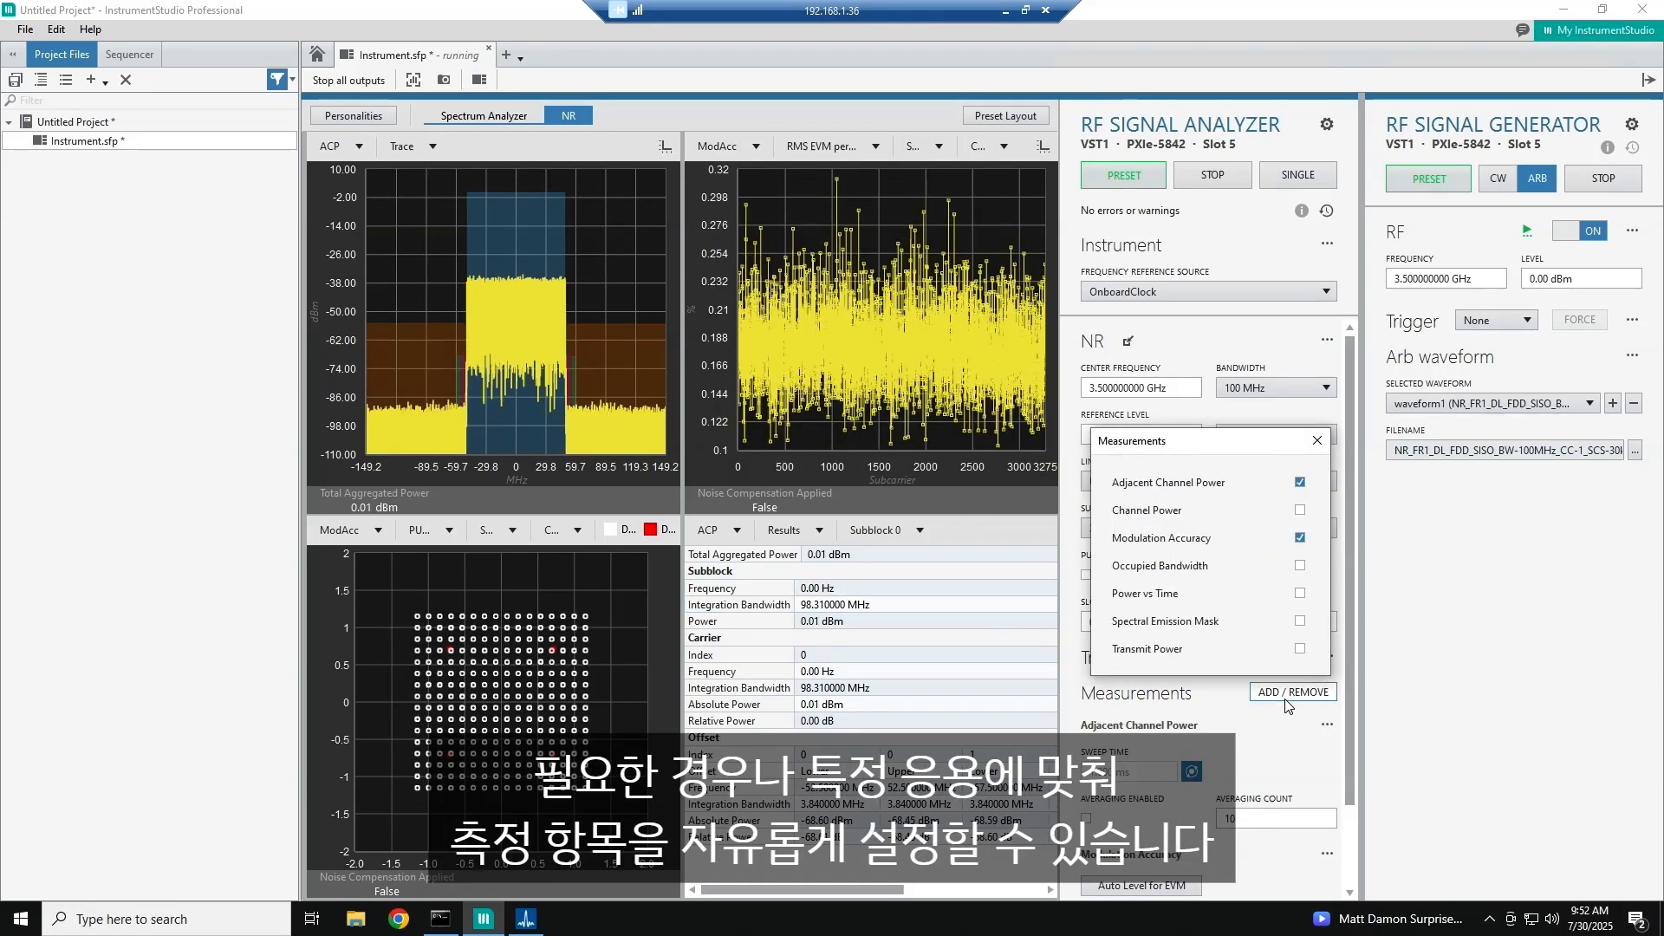
{"action": "left_click", "coordinate": [1317, 443]}
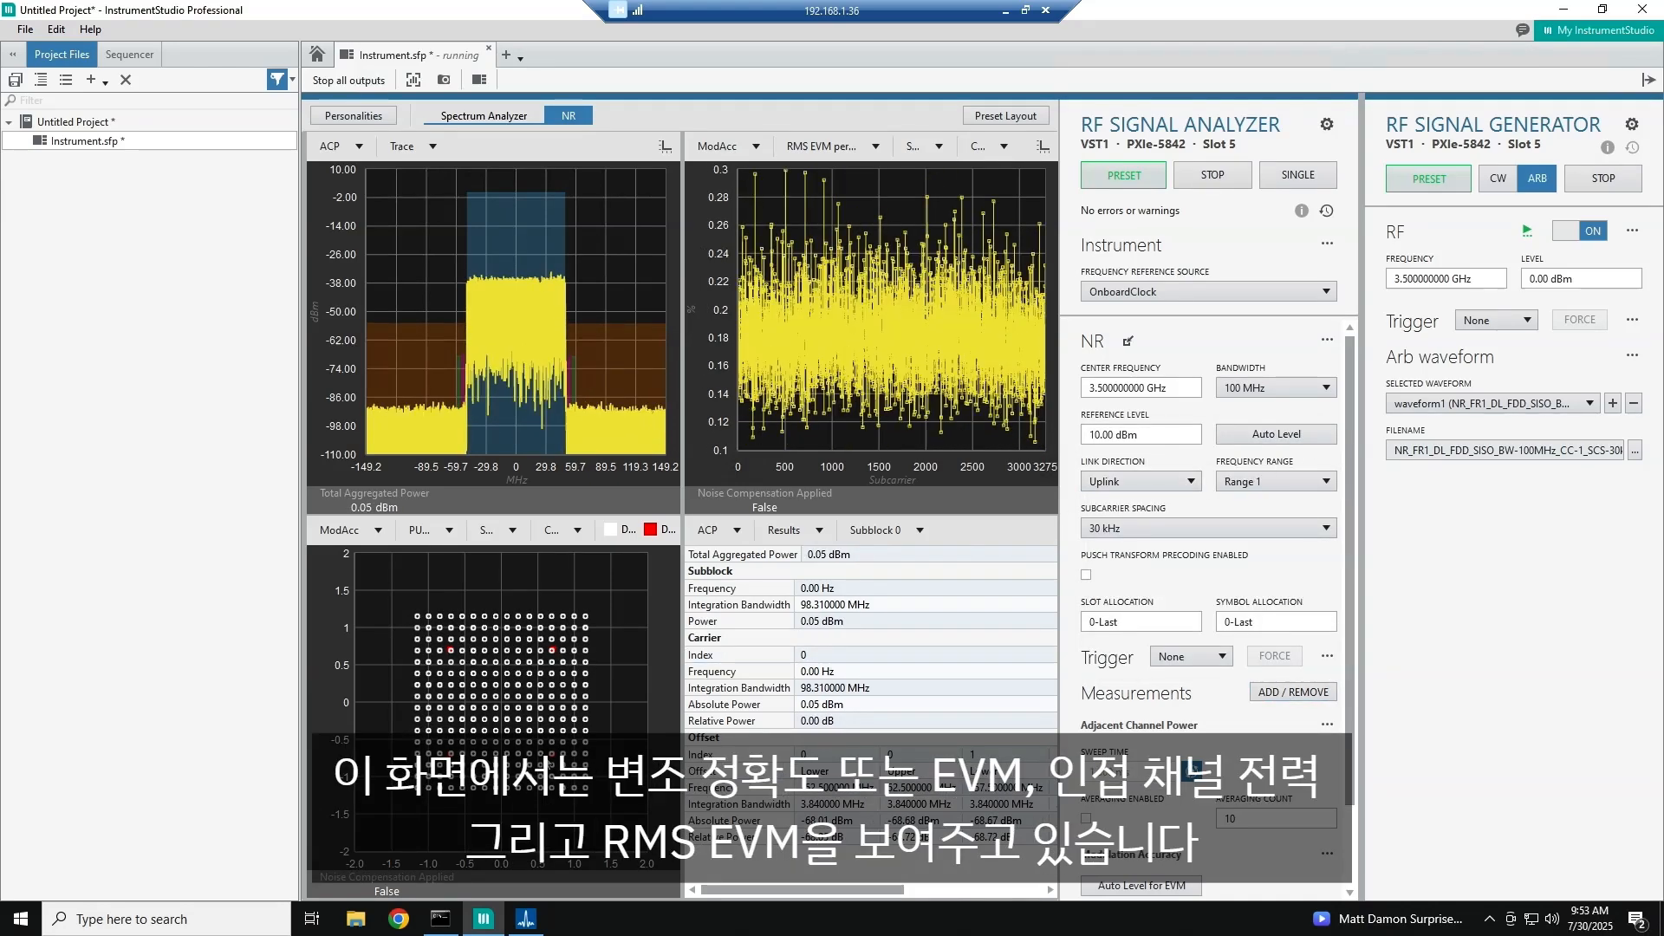